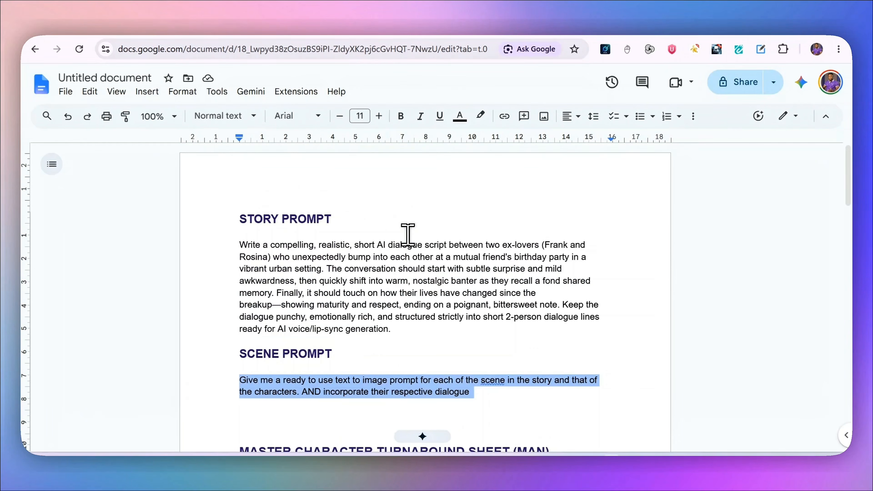
# - Look through the document's story prompt, scene prompt and the man's and woman's master character turnaround sheet prompts
pyautogui.scroll(-10, 396, 228)
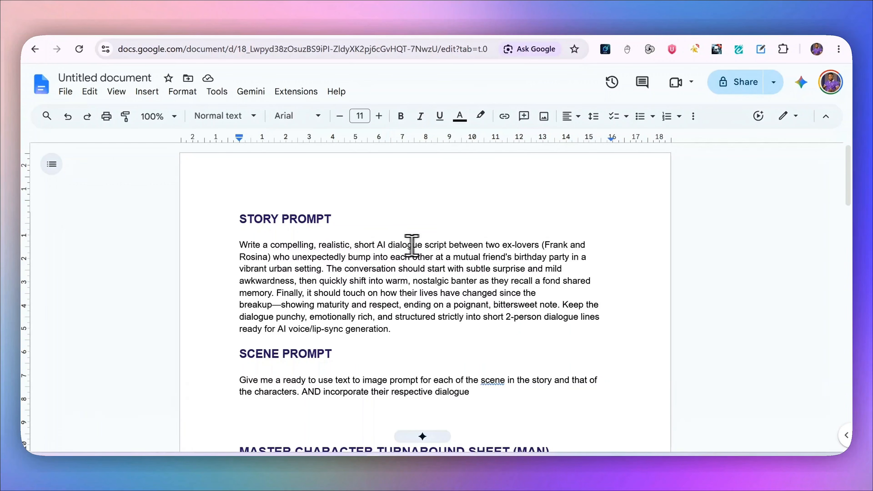
pyautogui.scroll(-2, 299, 289)
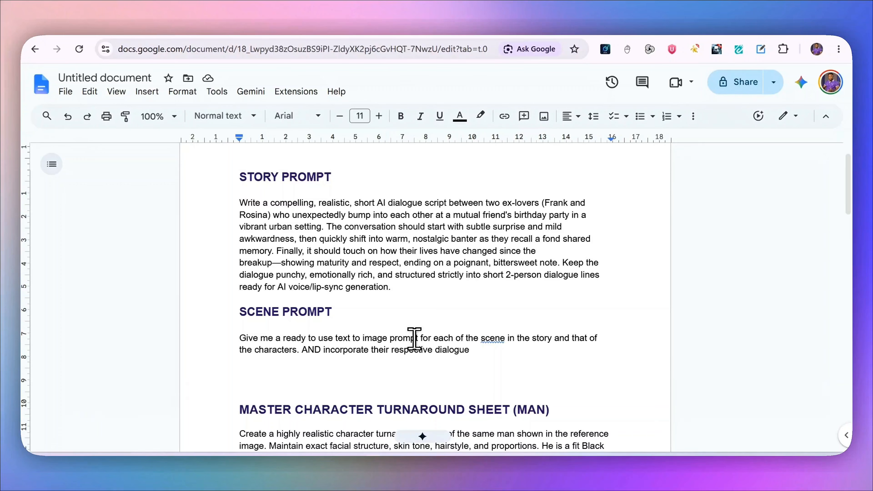
pyautogui.scroll(-5, 414, 339)
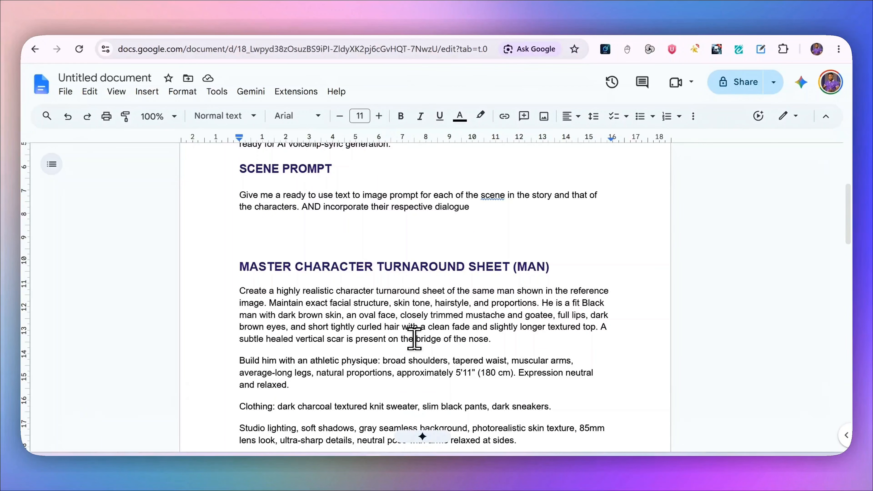
pyautogui.scroll(-2, 413, 339)
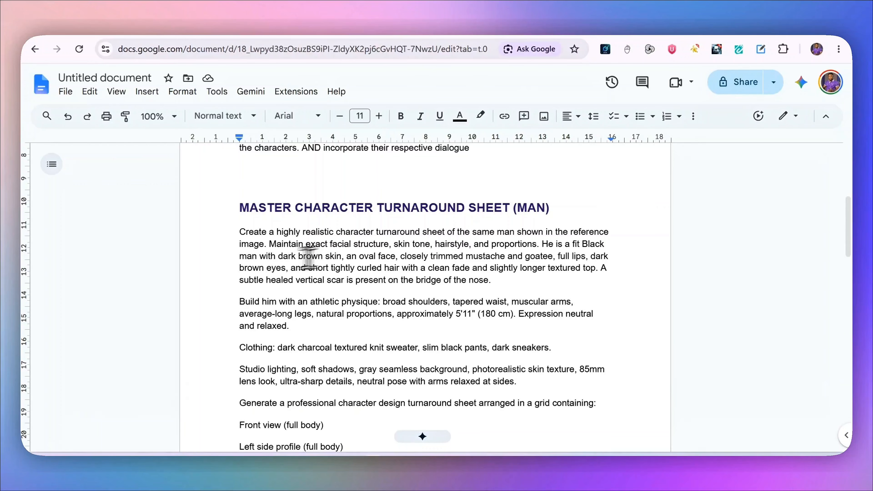
pyautogui.scroll(-12, 280, 263)
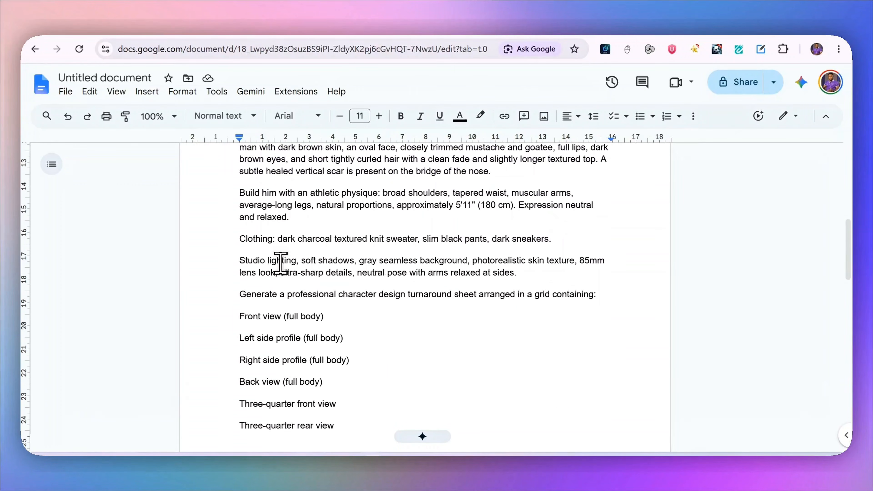
pyautogui.scroll(14, 280, 263)
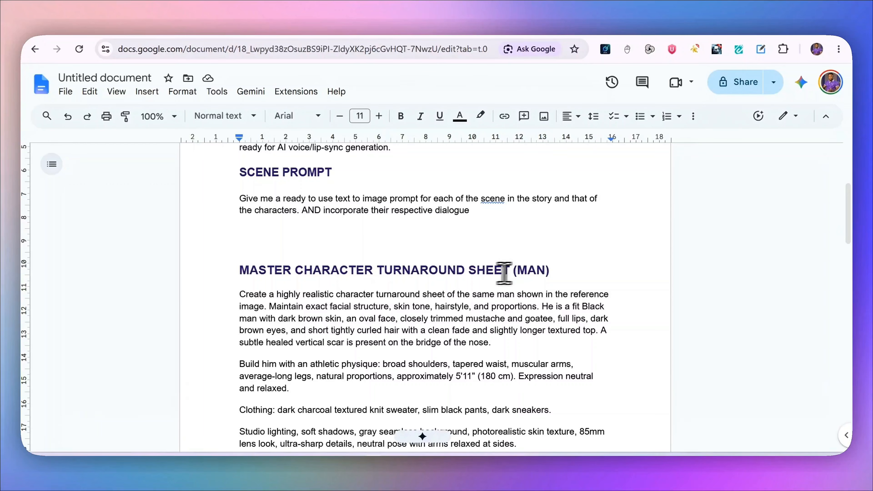
pyautogui.scroll(-15, 352, 269)
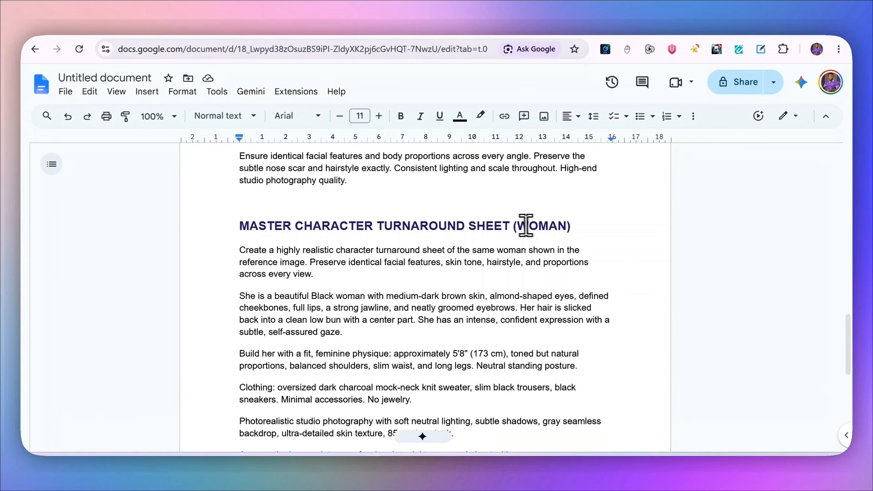
pyautogui.scroll(20, 557, 221)
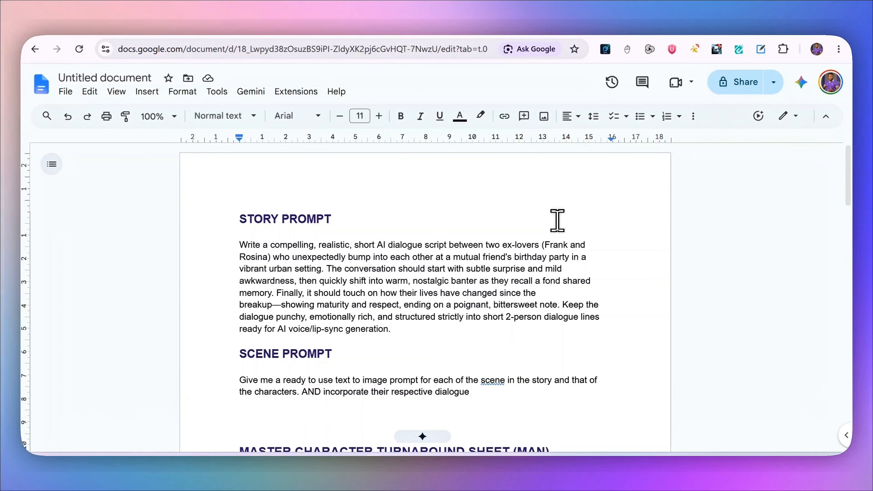
# - Copy the story prompt paragraph from the document, submit it in ChatGPT and read through the generated dialogue script
pyautogui.moveTo(239, 246); pyautogui.dragTo(404, 322)
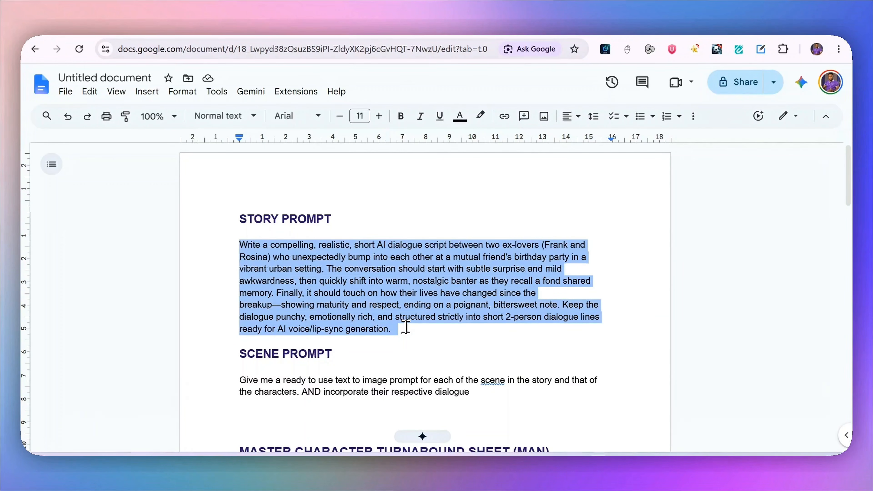
pyautogui.rightClick(330, 302)
pyautogui.click(362, 147)
pyautogui.click(451, 20)
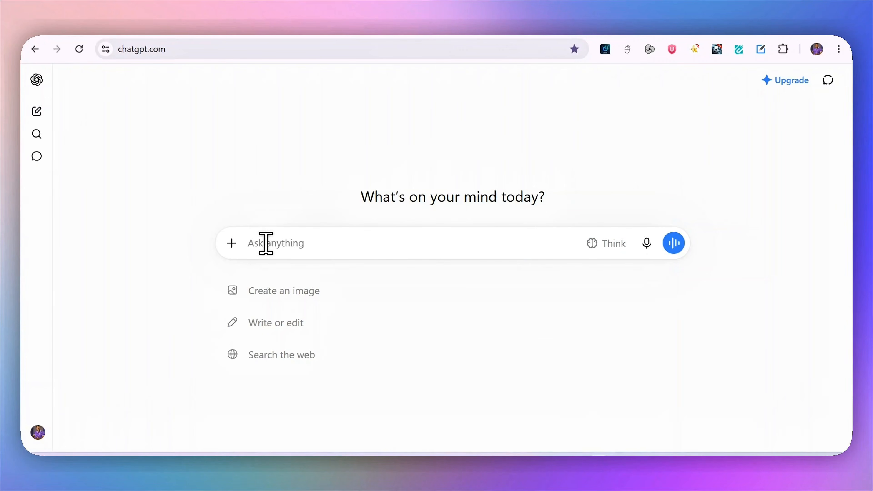
pyautogui.hotkey('ctrl', 'v')
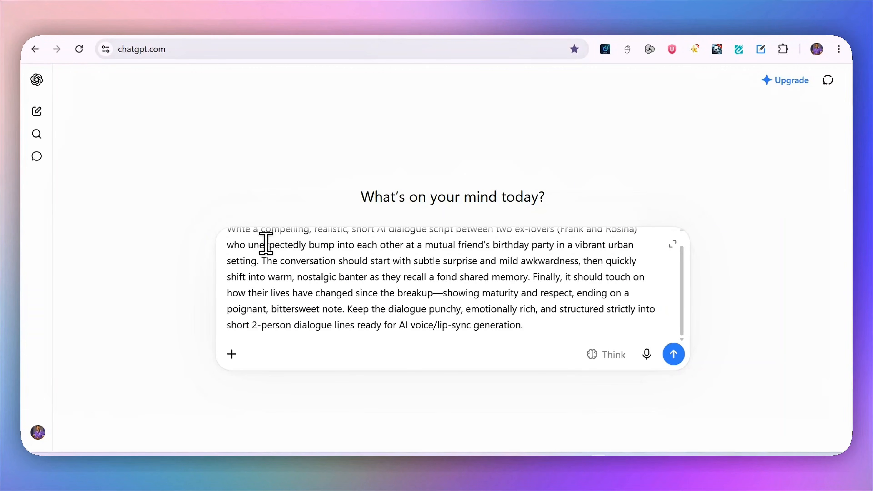
pyautogui.click(673, 356)
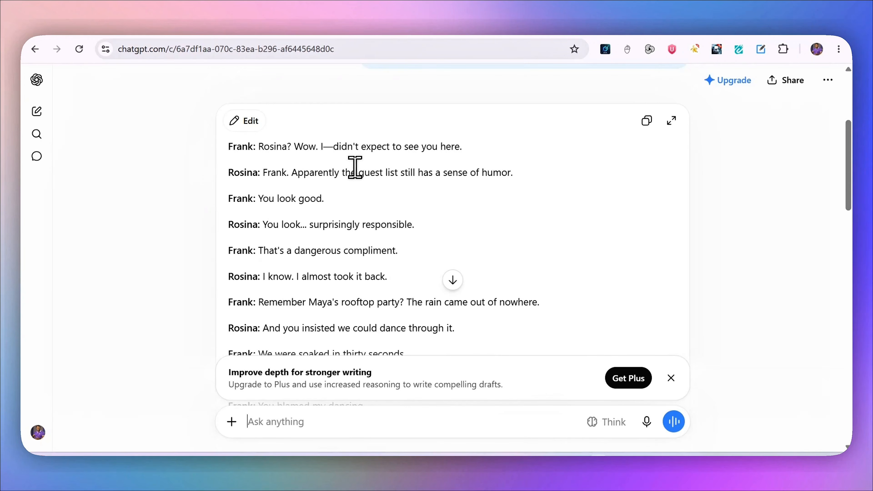
pyautogui.scroll(-20, 354, 167)
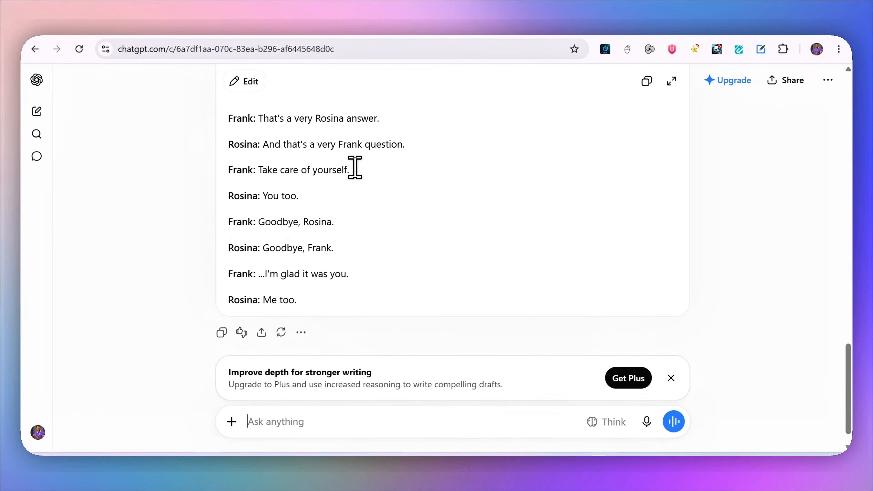
pyautogui.scroll(10, 355, 167)
pyautogui.scroll(8, 355, 168)
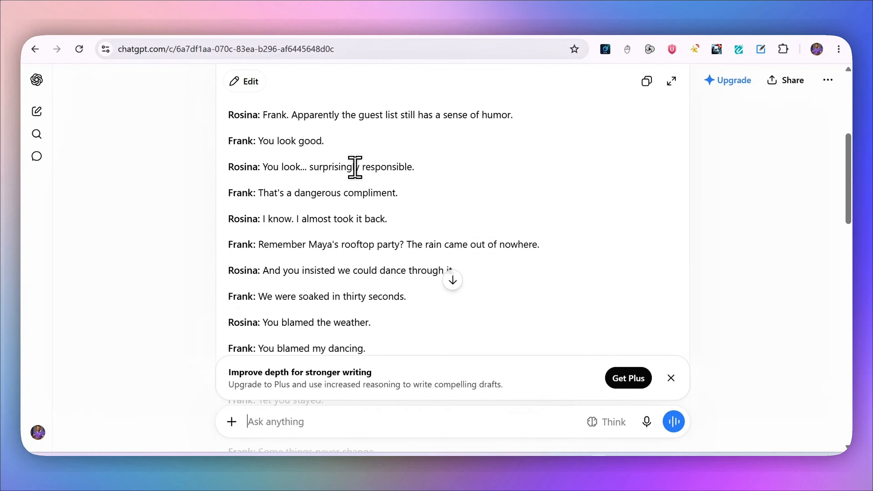
pyautogui.scroll(2, 354, 167)
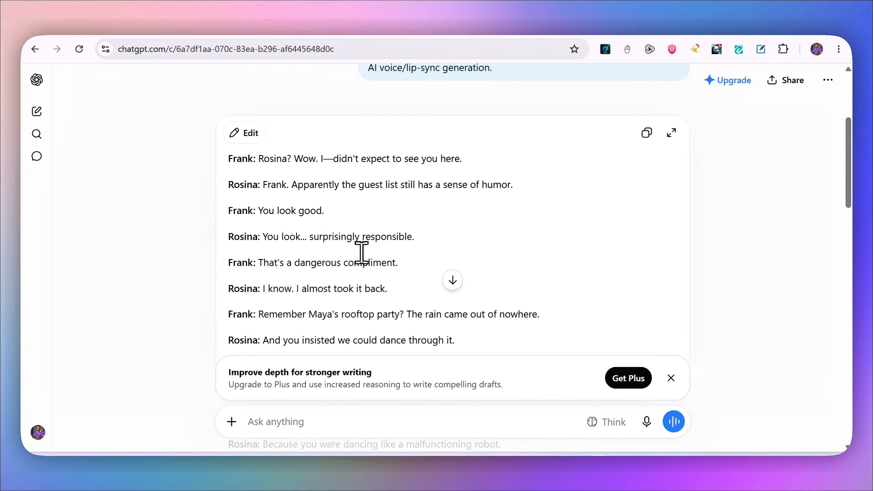
# - Copy the scene prompt from the Google Docs document and submit it in the same ChatGPT conversation
pyautogui.click(345, 23)
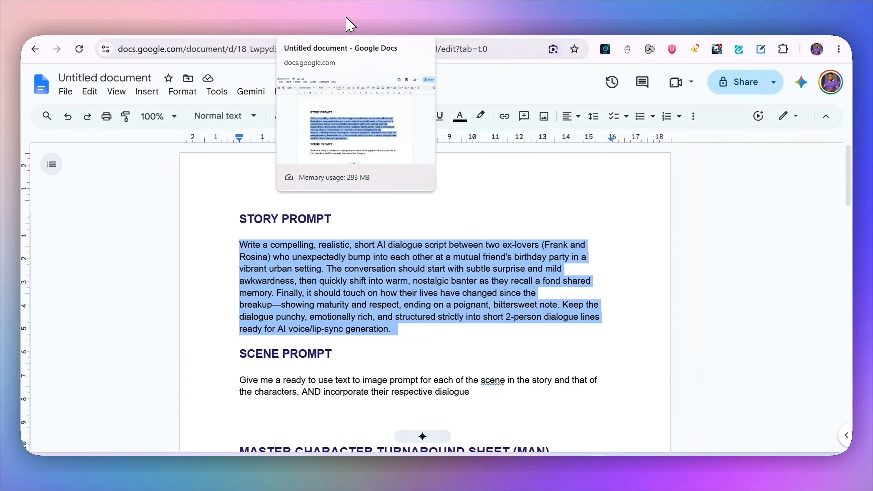
pyautogui.scroll(-4, 242, 255)
pyautogui.moveTo(235, 264); pyautogui.dragTo(468, 273)
pyautogui.hotkey('ctrl', 'c')
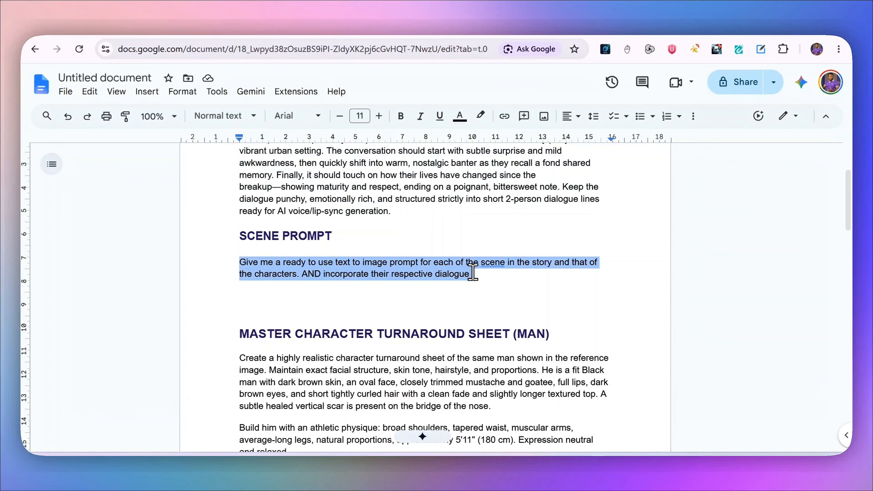
pyautogui.rightClick(427, 275)
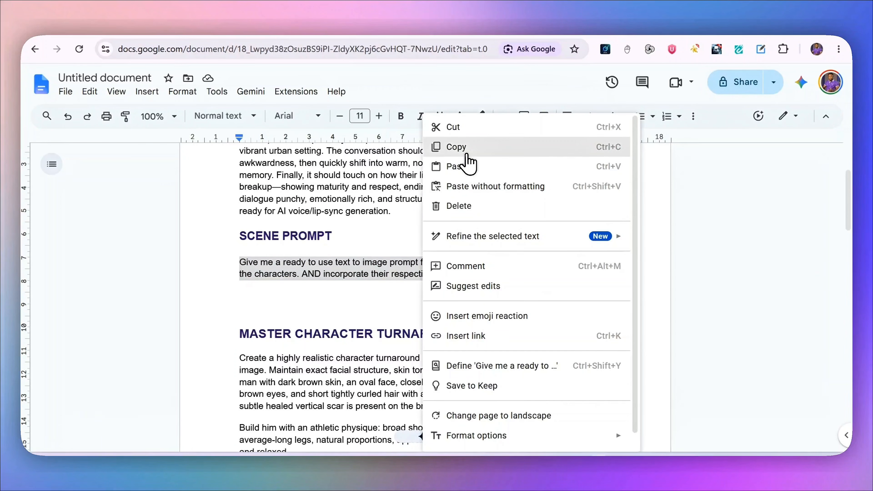
pyautogui.click(462, 148)
pyautogui.click(451, 29)
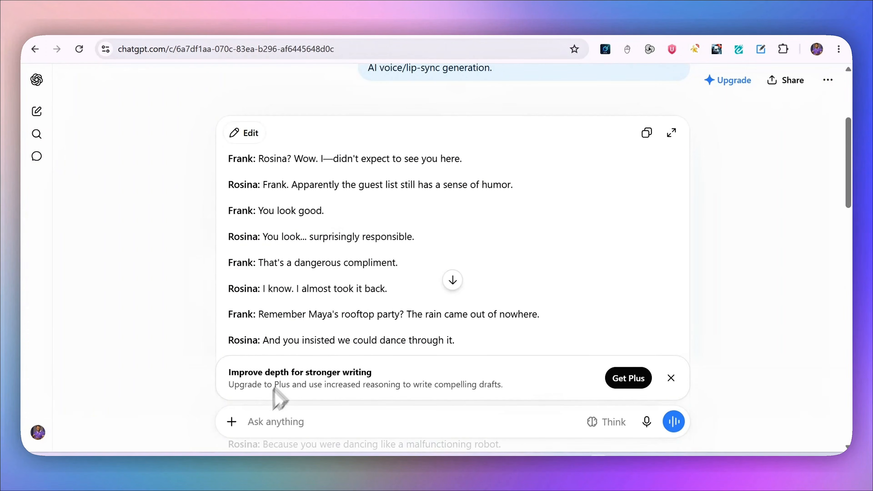
pyautogui.hotkey('ctrl', 'v')
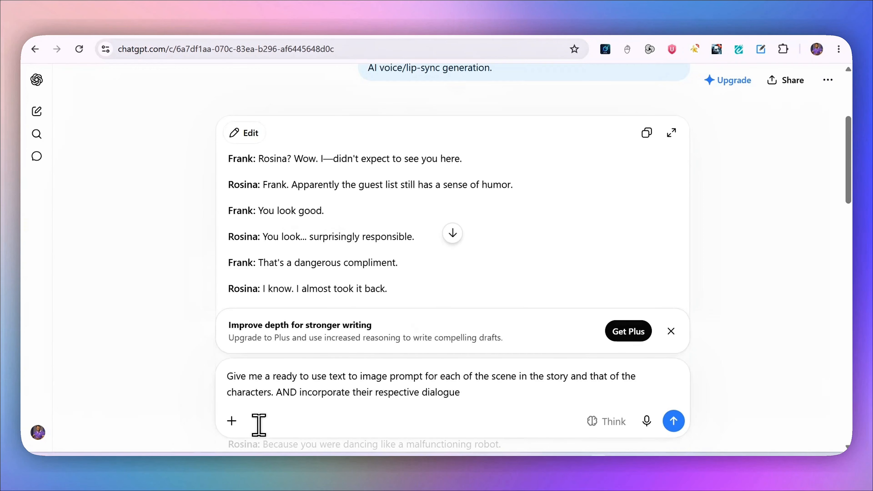
pyautogui.press('Return')
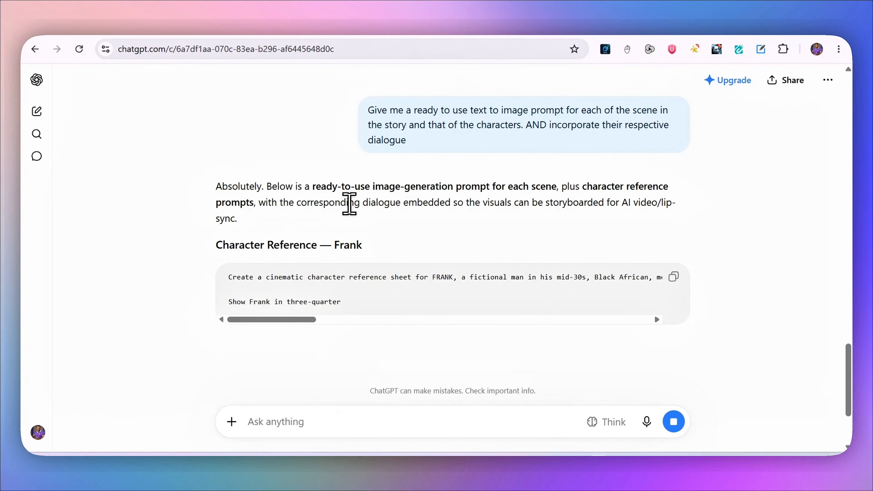
# - Review the generated character reference prompts and the image prompts with dialogue for each scene
pyautogui.scroll(-2, 191, 290)
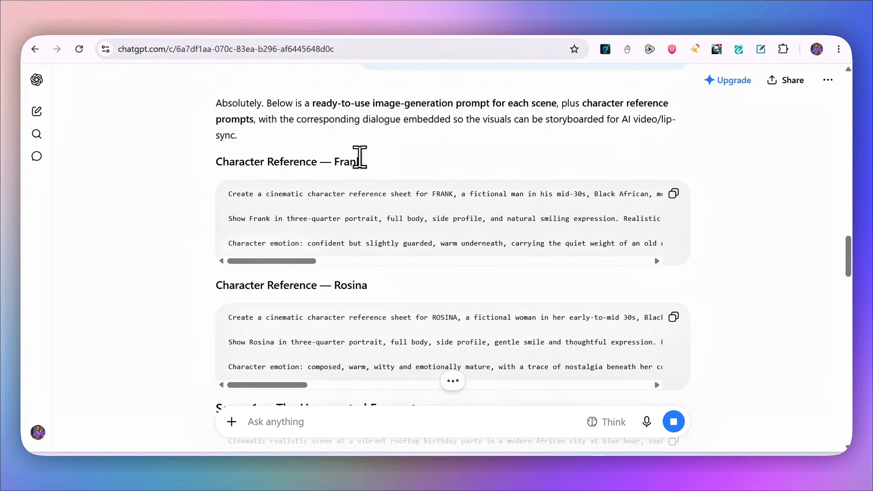
pyautogui.scroll(-1, 234, 258)
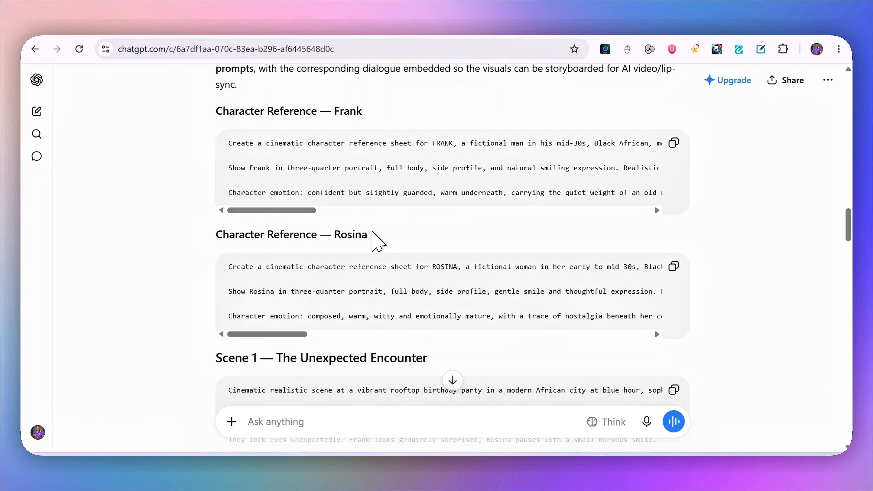
pyautogui.scroll(-12, 371, 241)
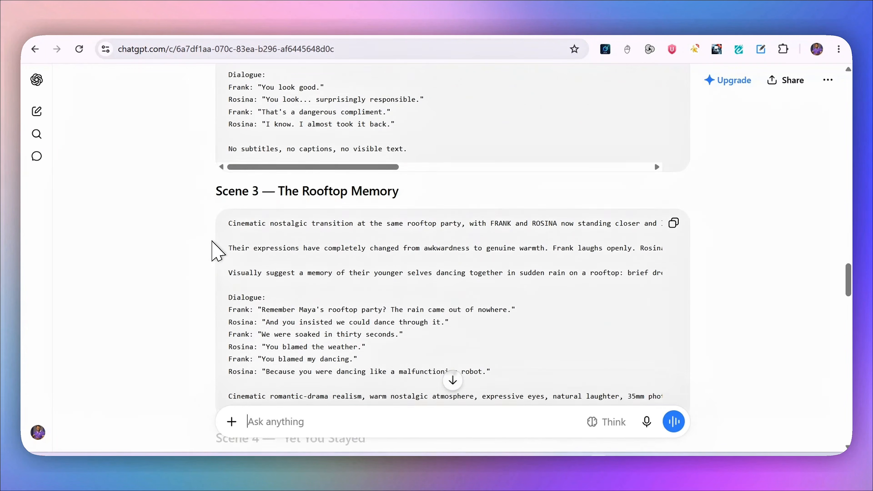
pyautogui.scroll(-15, 215, 251)
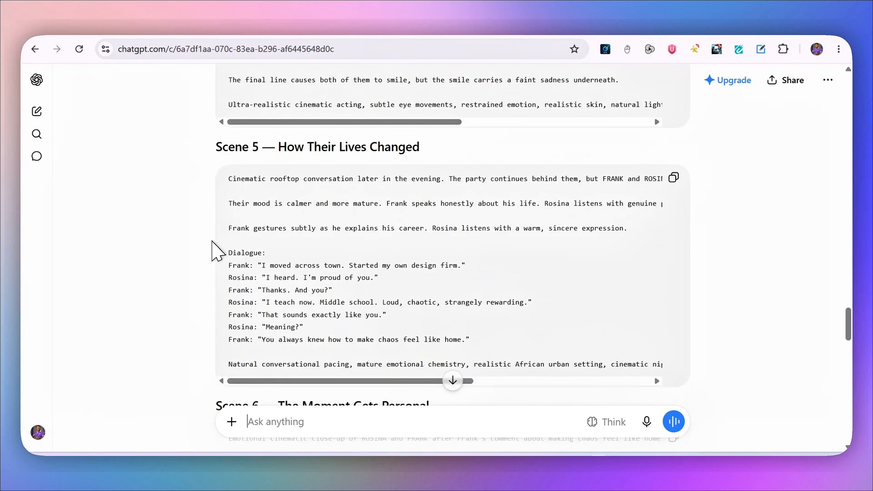
pyautogui.scroll(-20, 216, 251)
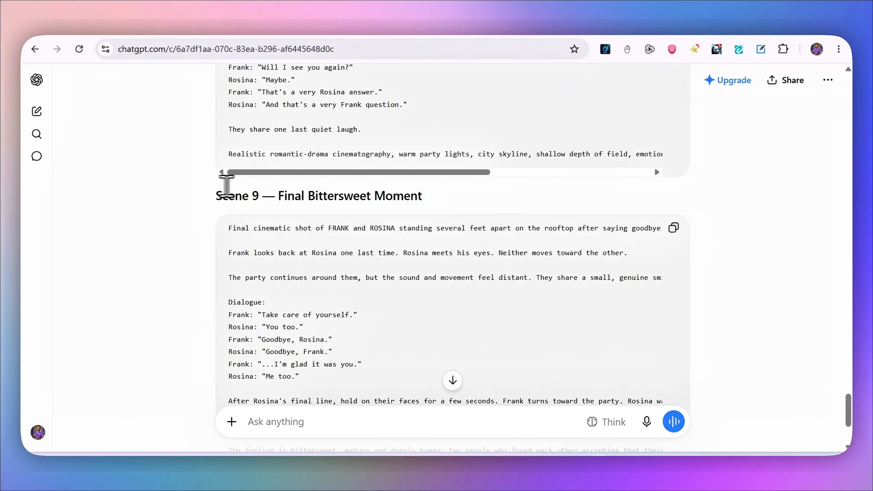
pyautogui.scroll(15, 208, 208)
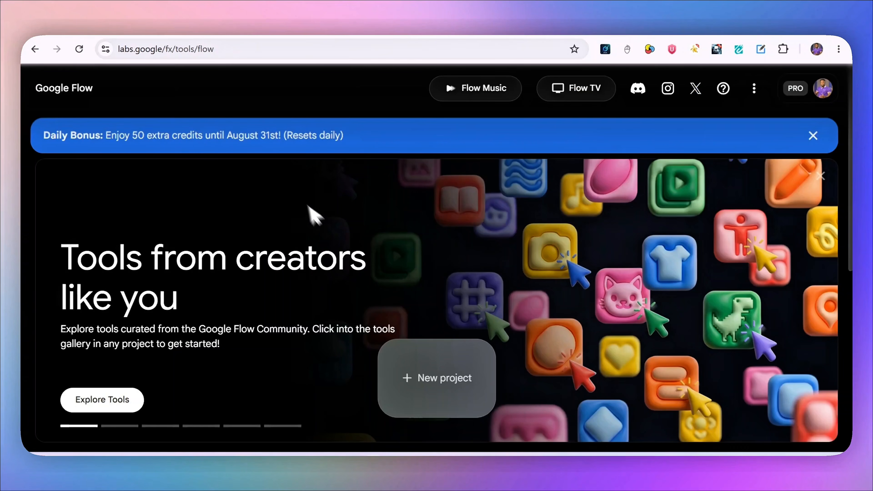
# - Create a new project in Google Flow and open its new character page
pyautogui.click(233, 54)
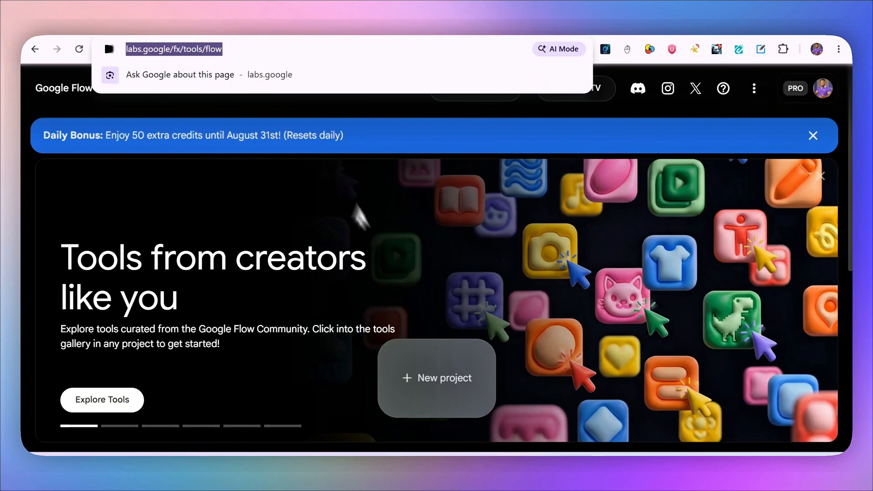
pyautogui.click(385, 242)
pyautogui.scroll(-2, 385, 243)
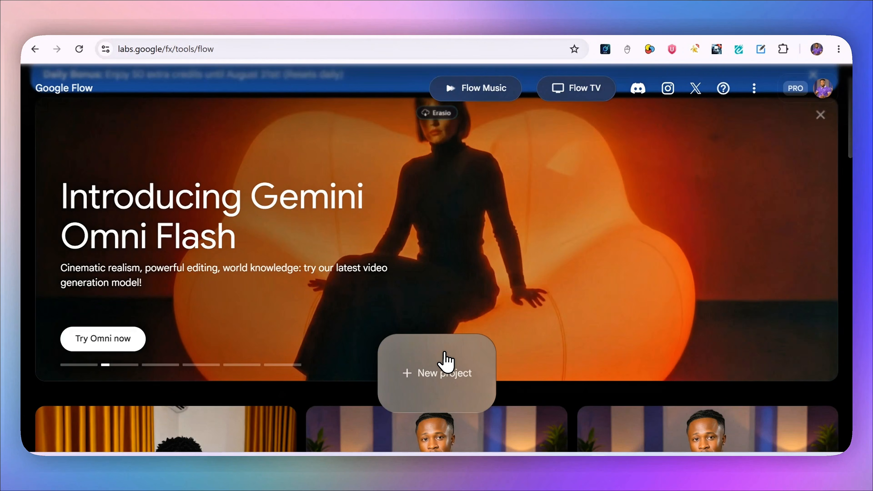
pyautogui.click(444, 361)
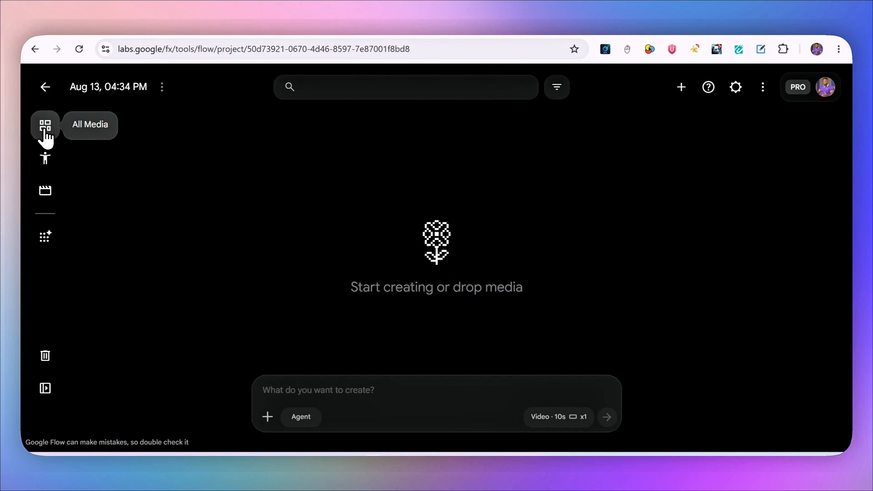
pyautogui.click(51, 165)
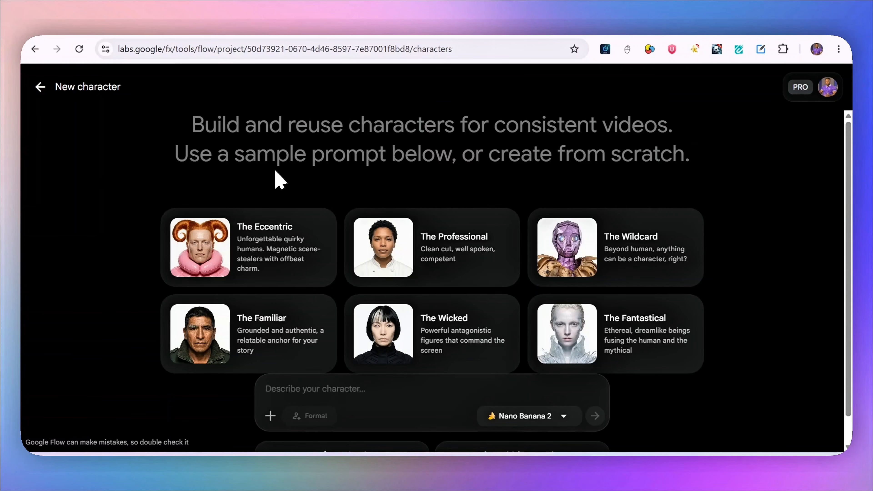
pyautogui.scroll(-1, 278, 178)
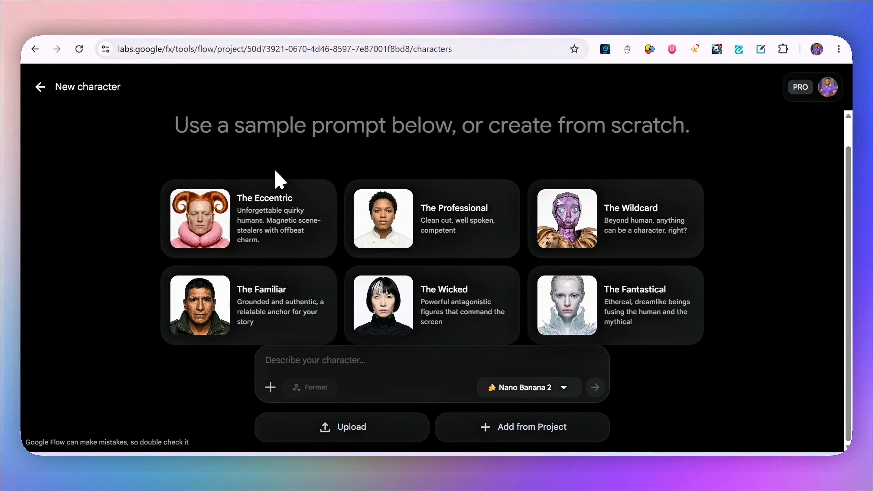
pyautogui.click(271, 388)
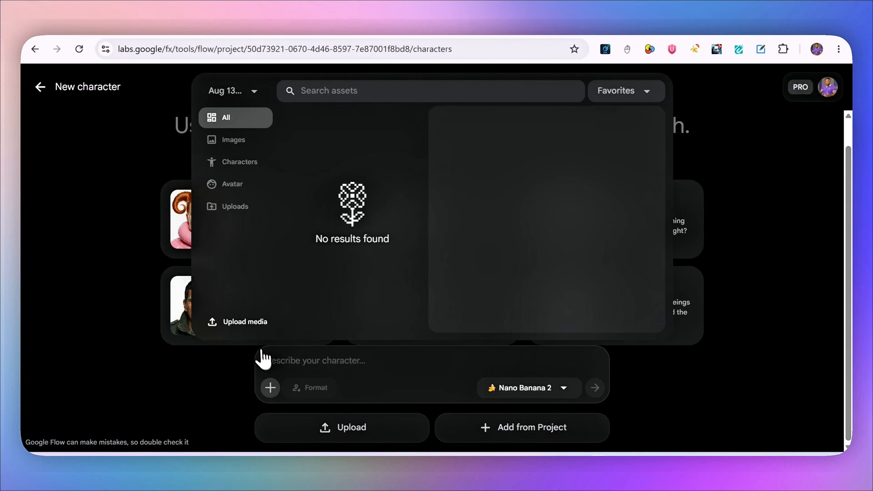
pyautogui.click(249, 321)
pyautogui.click(175, 193)
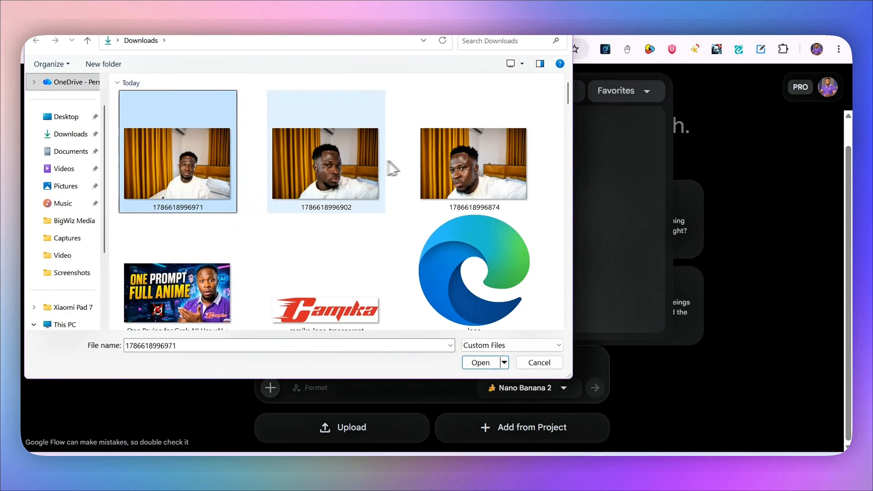
pyautogui.keyDown('ctrl'); pyautogui.click(390, 167); pyautogui.keyUp('ctrl')
pyautogui.keyDown('ctrl'); pyautogui.click(474, 172); pyautogui.keyUp('ctrl')
pyautogui.click(480, 362)
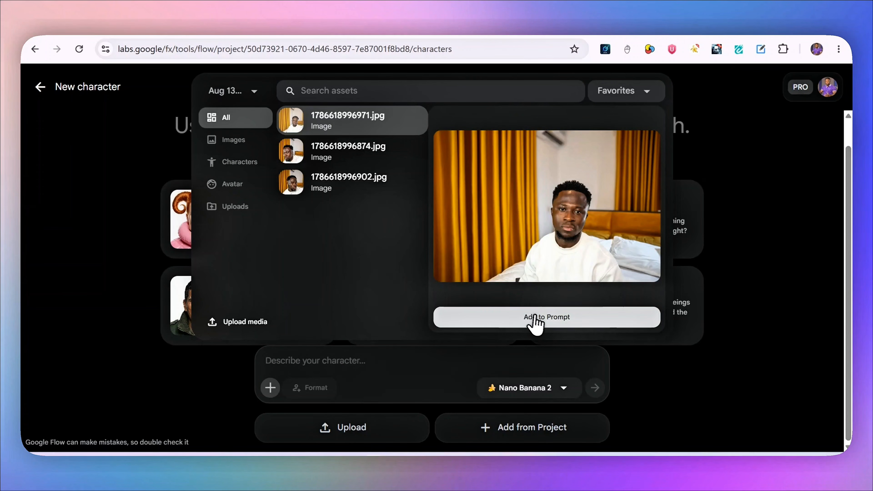
pyautogui.click(538, 318)
pyautogui.click(270, 423)
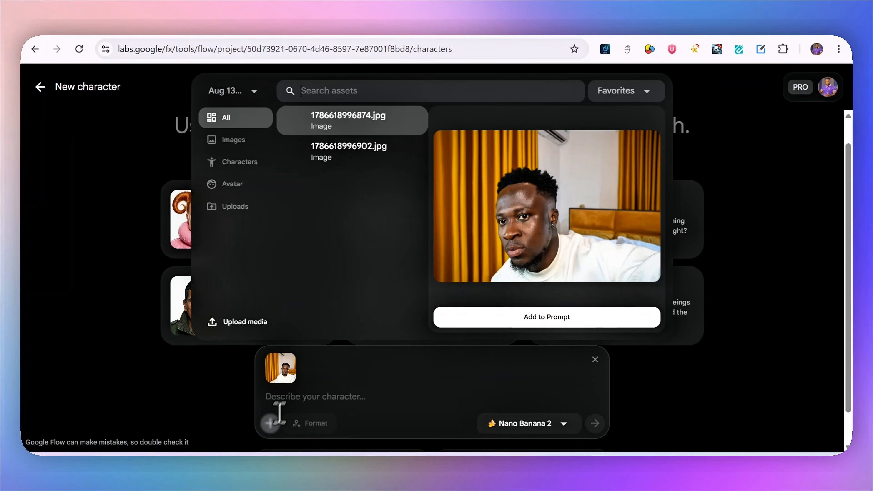
pyautogui.click(551, 320)
pyautogui.click(270, 423)
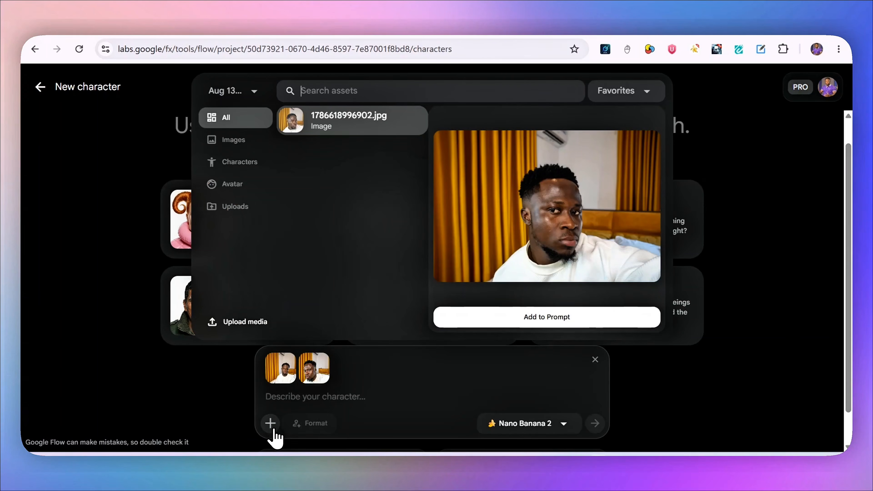
pyautogui.click(534, 320)
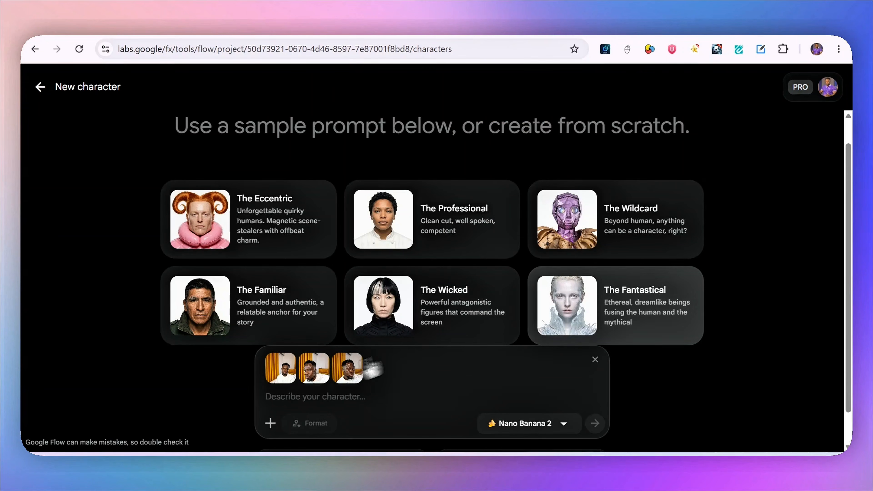
# - Copy the "Character Reference — Frank" prompt from the ChatGPT conversation and submit it as the new character's description in Google Flow
pyautogui.click(325, 27)
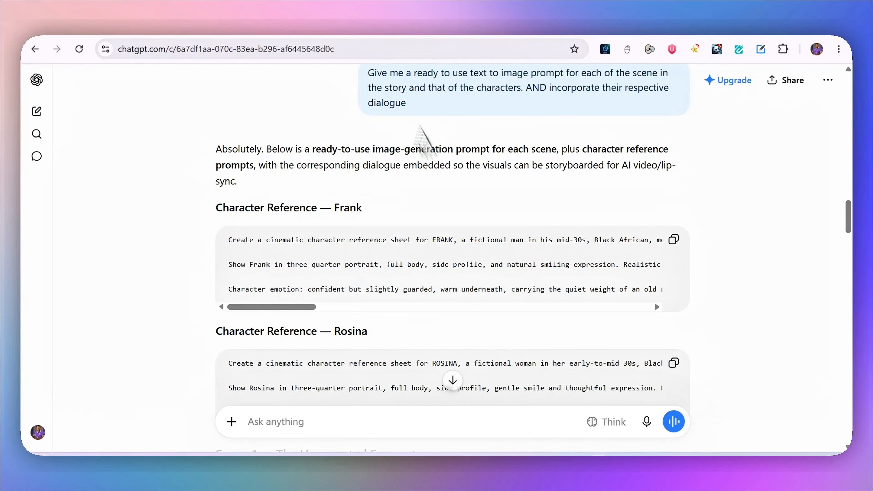
pyautogui.scroll(-2, 288, 256)
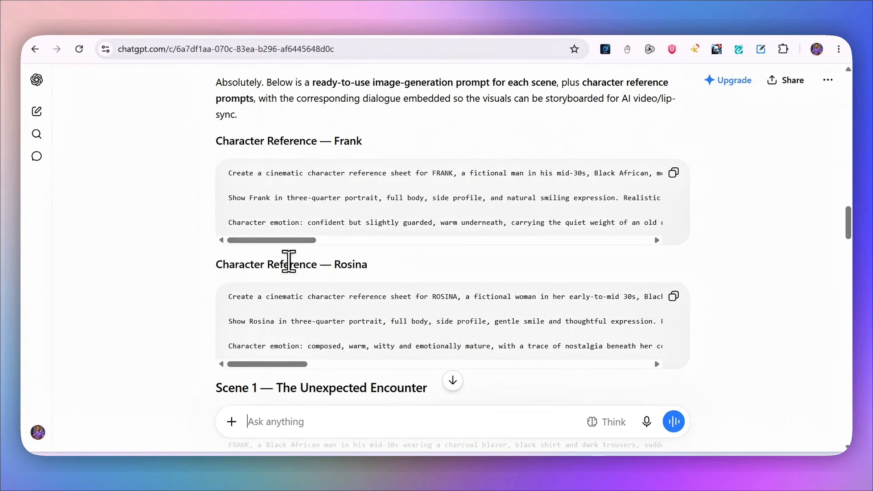
pyautogui.scroll(2, 279, 272)
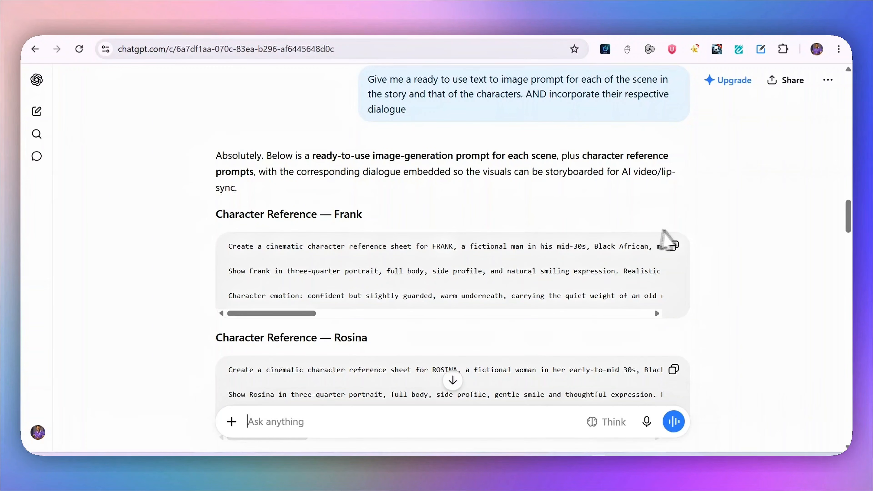
pyautogui.click(674, 247)
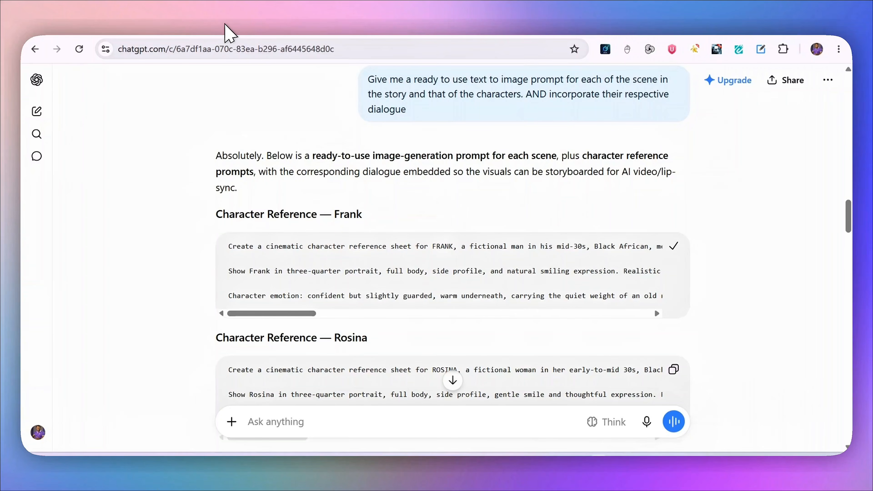
pyautogui.click(226, 30)
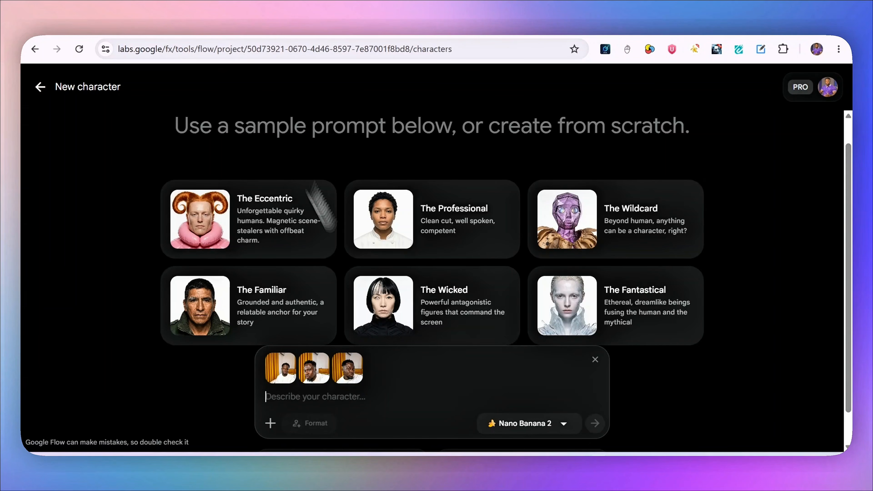
pyautogui.click(327, 396)
pyautogui.hotkey('ctrl', 'v')
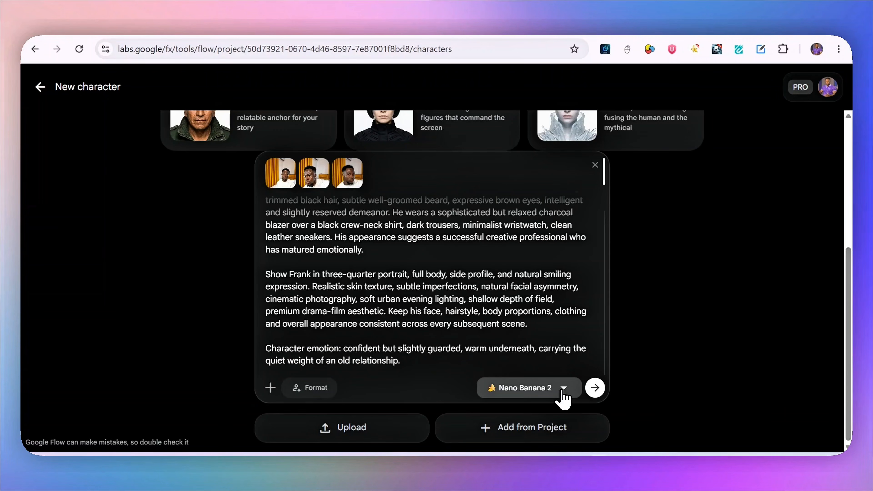
pyautogui.scroll(10, 502, 234)
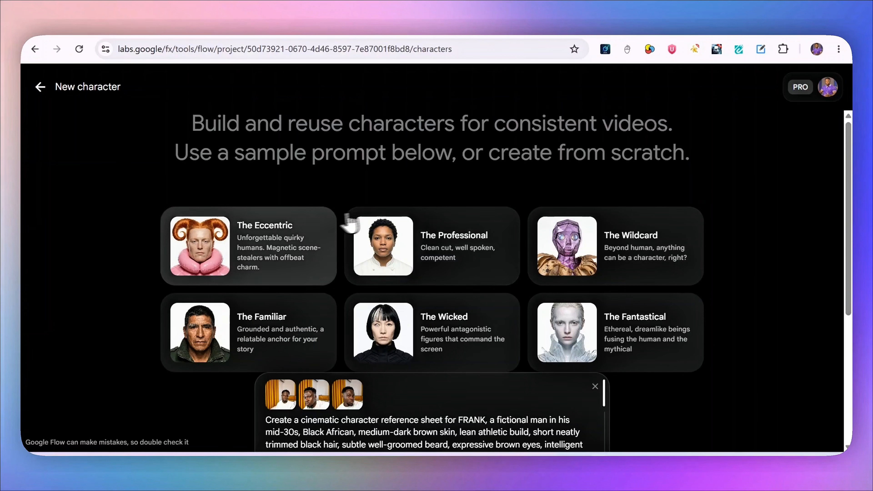
pyautogui.scroll(-5, 596, 226)
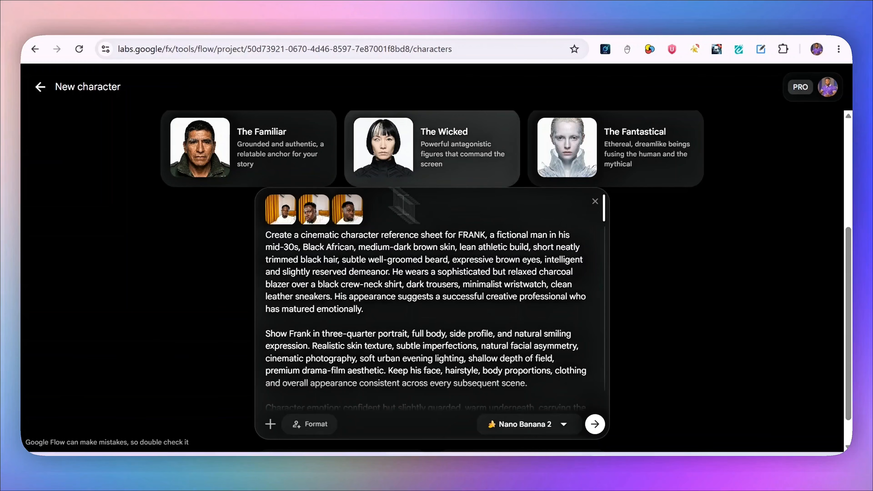
pyautogui.click(597, 428)
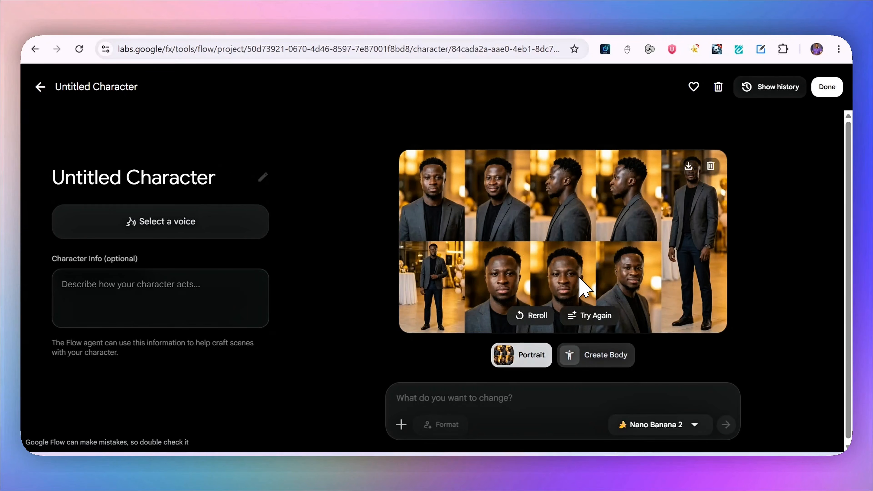
# - Rename the untitled character as FRANK
pyautogui.click(442, 24)
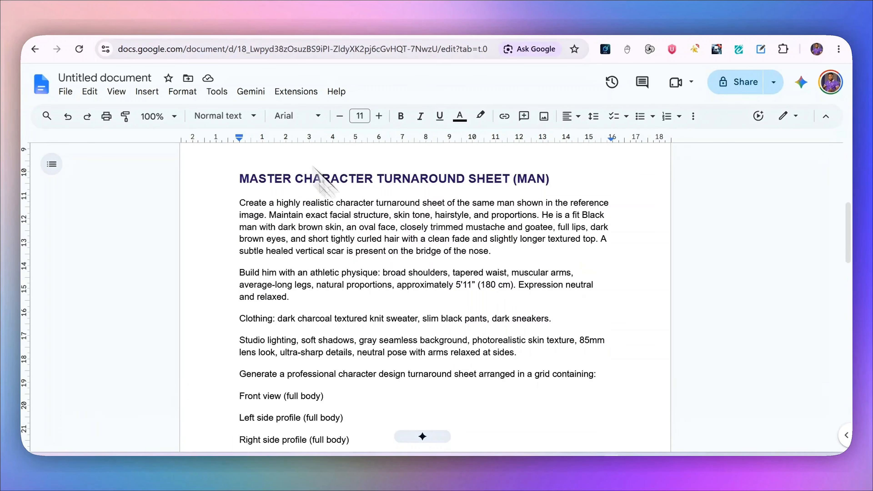
pyautogui.click(218, 25)
pyautogui.tripleClick(203, 177)
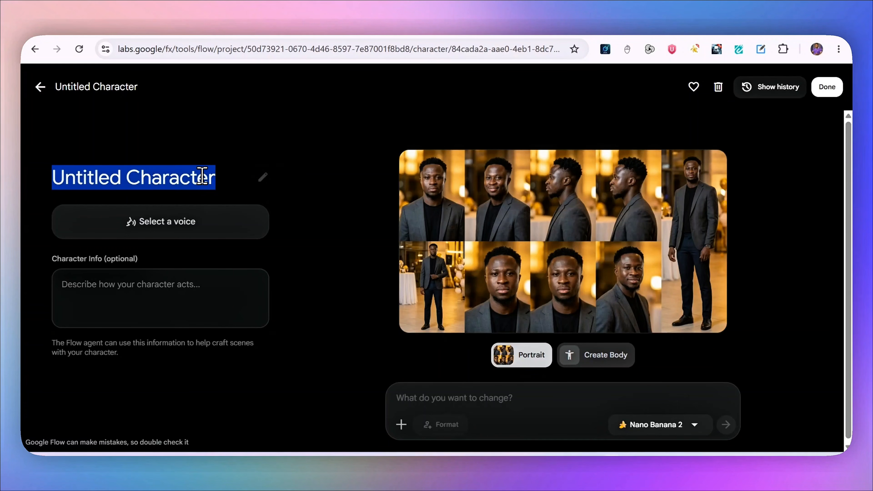
pyautogui.write('FRANK')
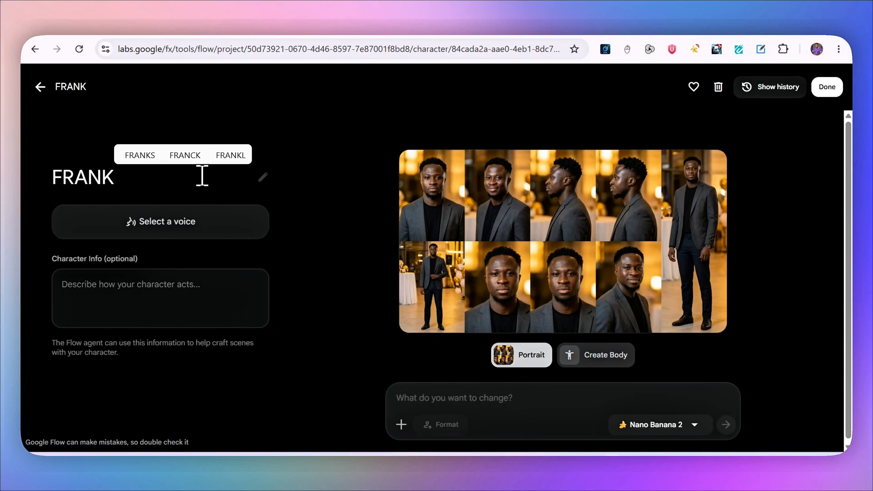
# - Preview several male voices, including Achird, Algenib, Algieba and Alnilam, and assign the Orus voice to the FRANK character
pyautogui.click(242, 226)
pyautogui.click(279, 193)
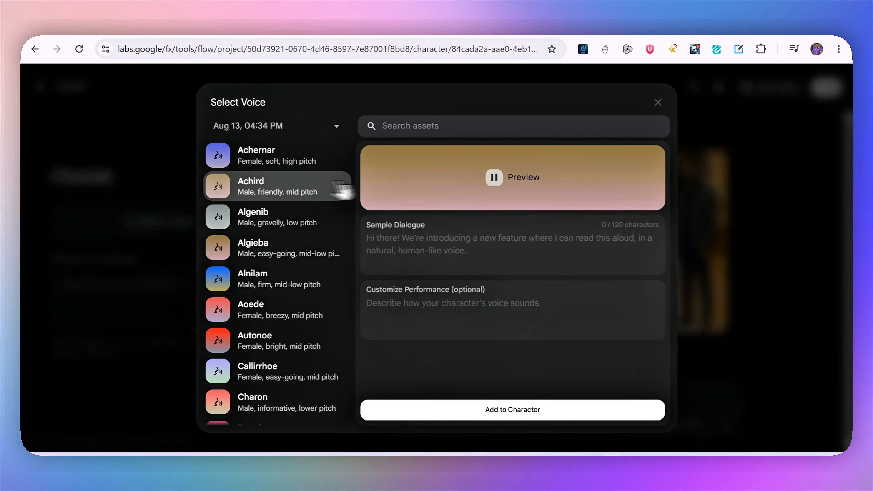
pyautogui.click(288, 220)
pyautogui.click(495, 178)
pyautogui.click(289, 251)
pyautogui.click(495, 181)
pyautogui.click(288, 286)
pyautogui.click(495, 180)
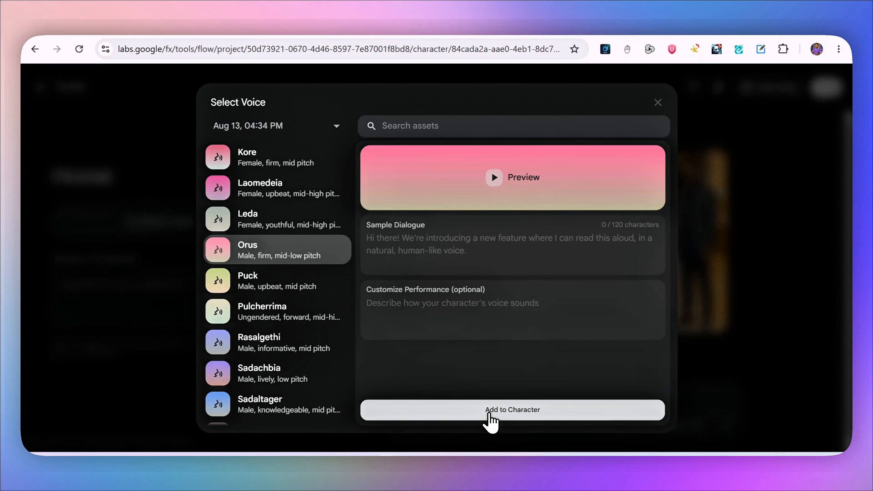
pyautogui.click(489, 412)
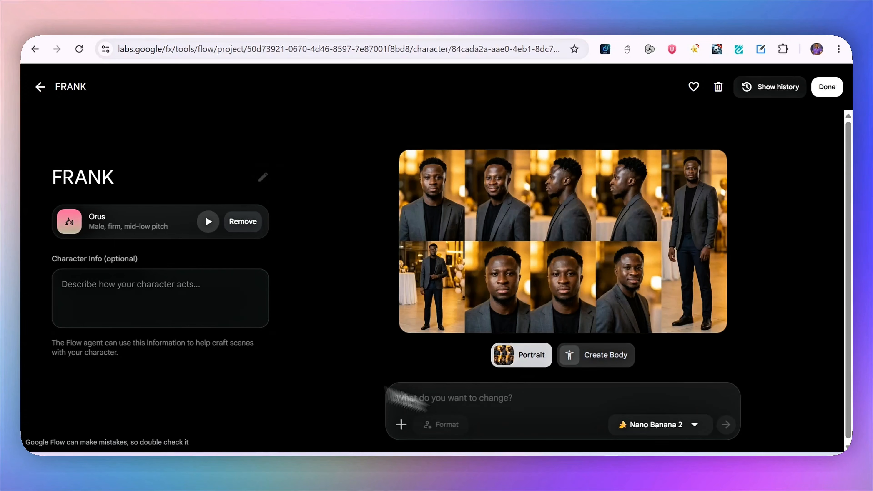
# - Finish the FRANK character with its info left blank and start another new character in the same project
pyautogui.click(70, 292)
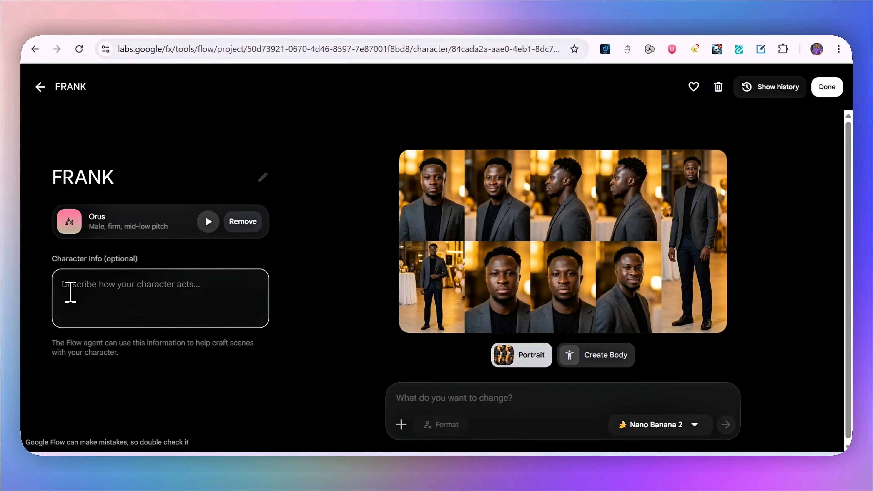
pyautogui.moveTo(457, 280)
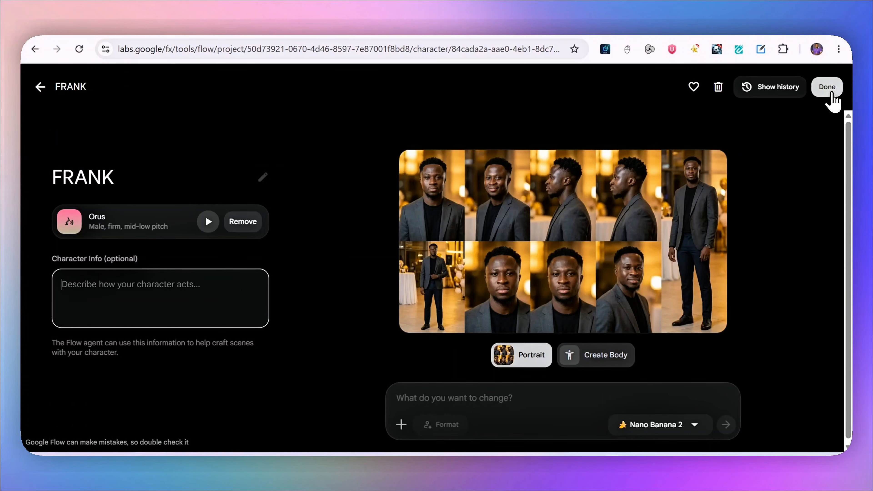
pyautogui.click(829, 90)
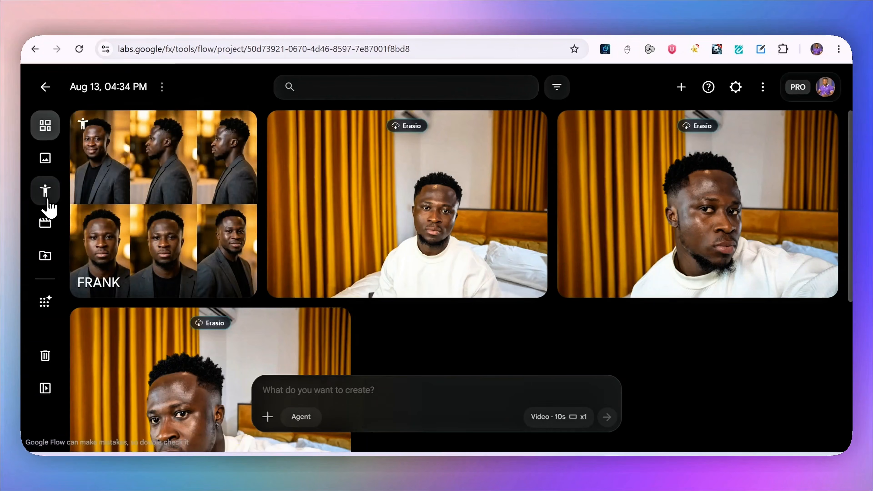
pyautogui.click(45, 191)
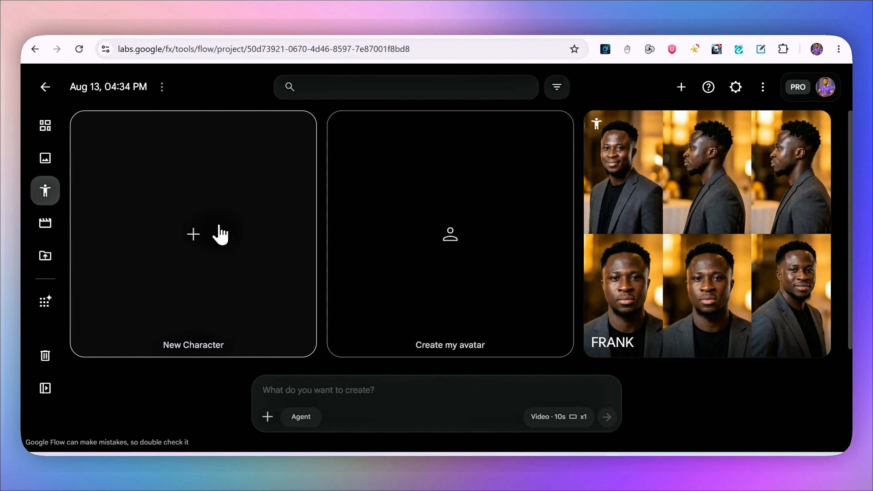
pyautogui.click(218, 230)
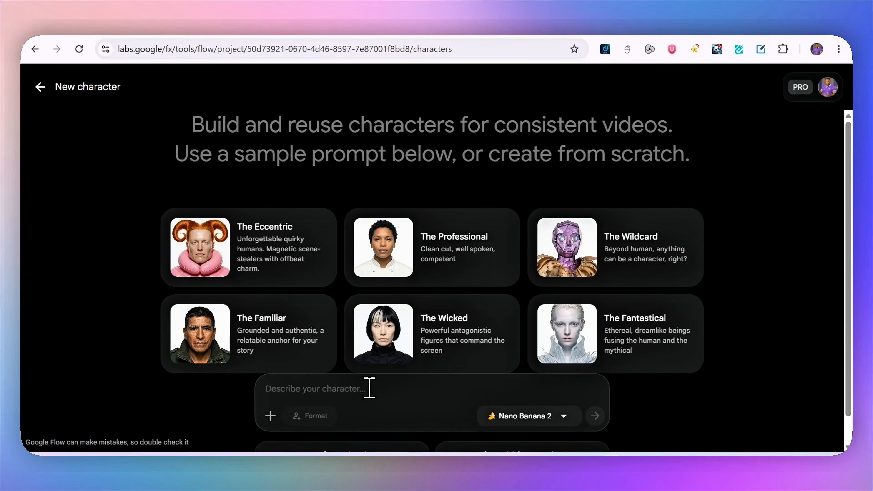
# - Upload the woman's photos 20250723_121728_0000 and 20250723_122914_0000 from the BigWiz Media folder as media for the new character
pyautogui.click(271, 418)
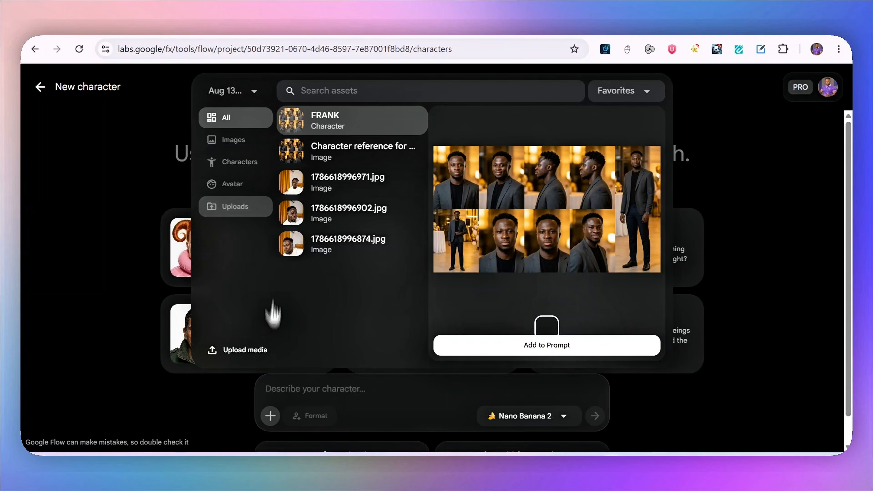
pyautogui.click(263, 350)
pyautogui.click(65, 116)
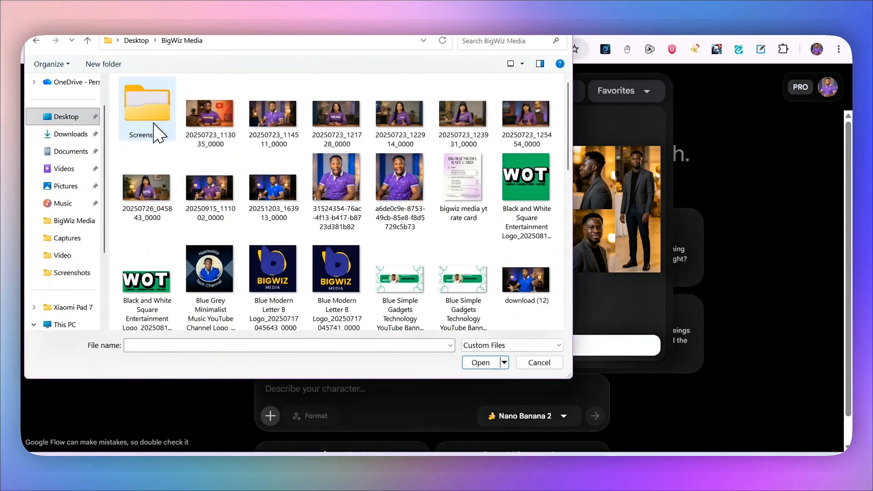
pyautogui.click(337, 114)
pyautogui.keyDown('ctrl'); pyautogui.click(409, 117); pyautogui.keyUp('ctrl')
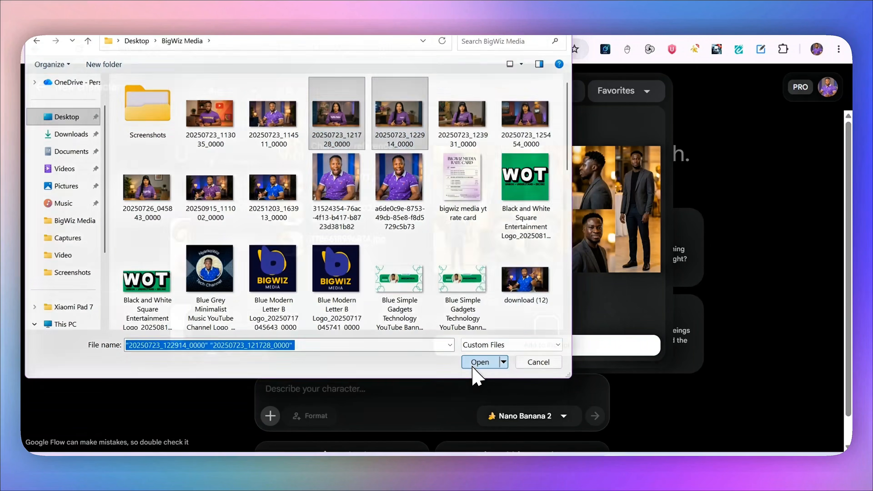
pyautogui.click(480, 363)
# - Attach both uploaded photos of the woman in the purple sweatshirt to the new character's prompt
pyautogui.click(502, 345)
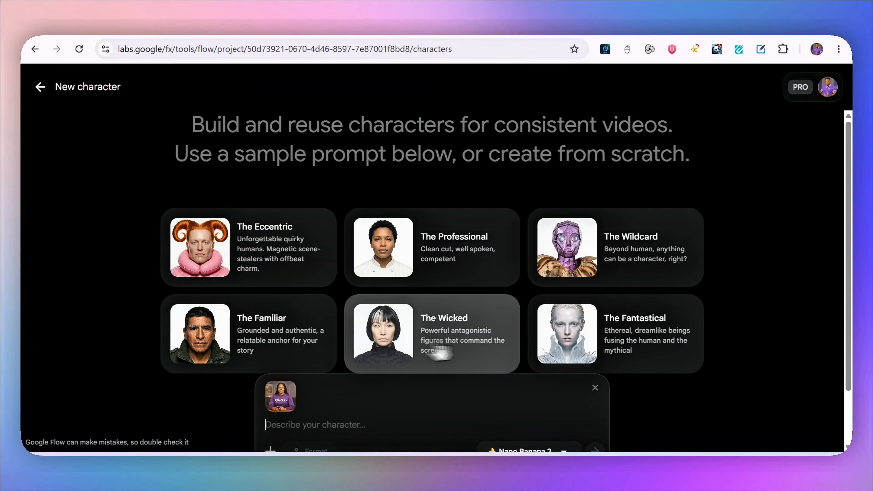
pyautogui.click(274, 443)
pyautogui.click(270, 411)
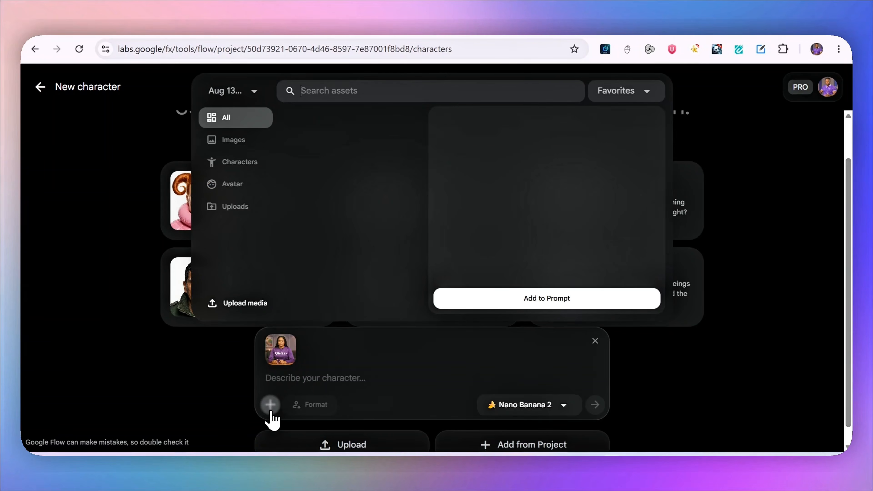
pyautogui.click(366, 155)
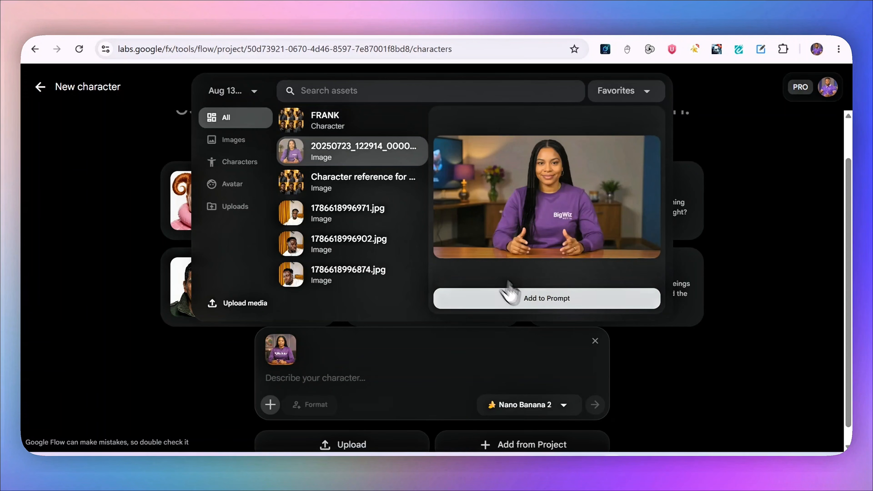
pyautogui.click(530, 298)
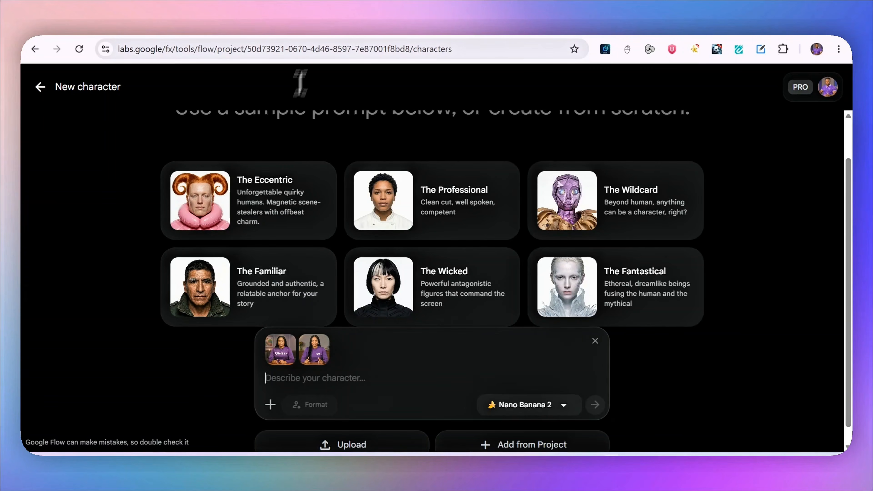
# - Copy the "Rosina — Exact Character Reference" prompt from ChatGPT and submit it as the new character's description in Google Flow
pyautogui.click(331, 27)
pyautogui.scroll(-1, 513, 217)
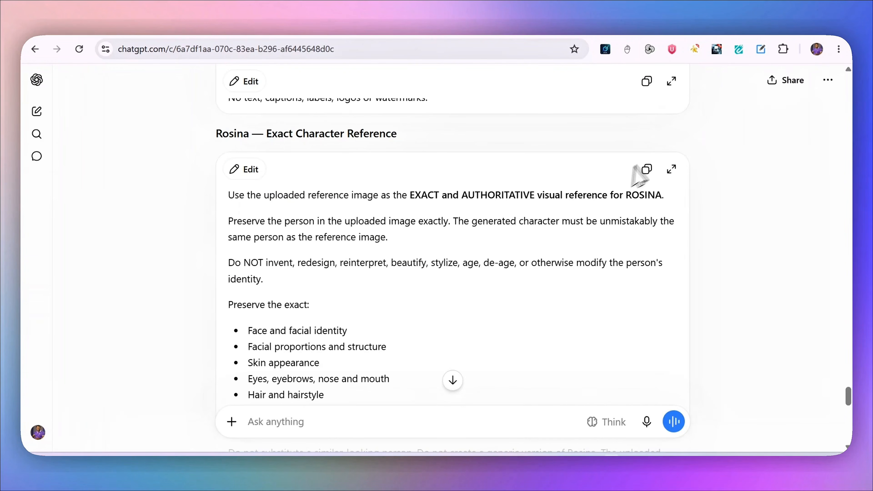
pyautogui.scroll(3, 584, 188)
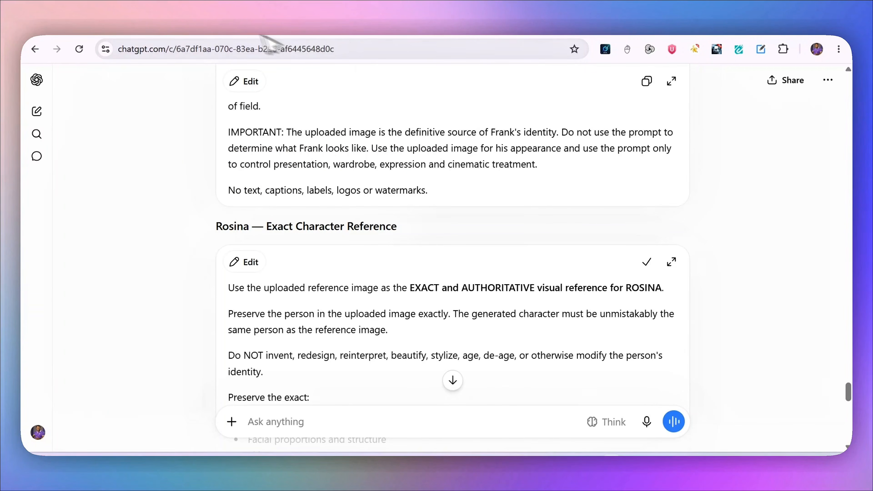
pyautogui.click(237, 29)
pyautogui.click(331, 377)
pyautogui.hotkey('ctrl', 'v')
pyautogui.press('Return')
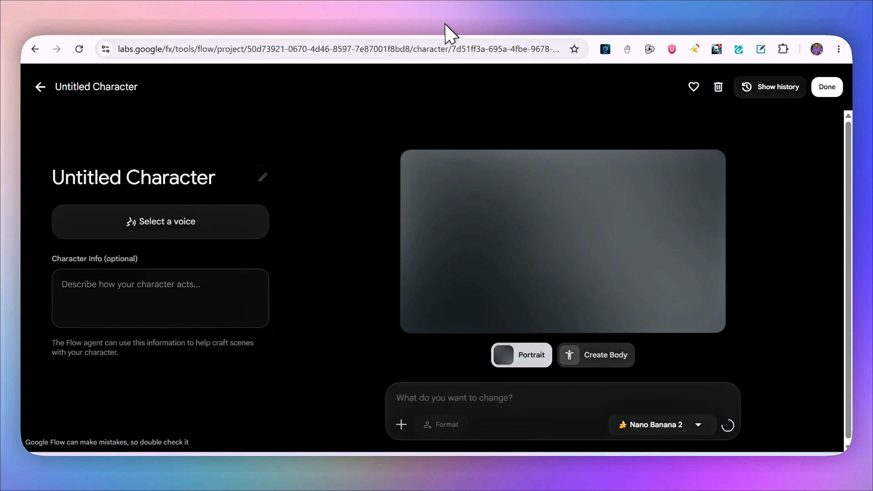
# - Review the STORY PROMPT, SCENE PROMPT and MASTER CHARACTER TURNAROUND SHEET (MAN) texts in Google Docs while the portrait generates in Google Flow
pyautogui.click(446, 30)
pyautogui.scroll(8, 408, 234)
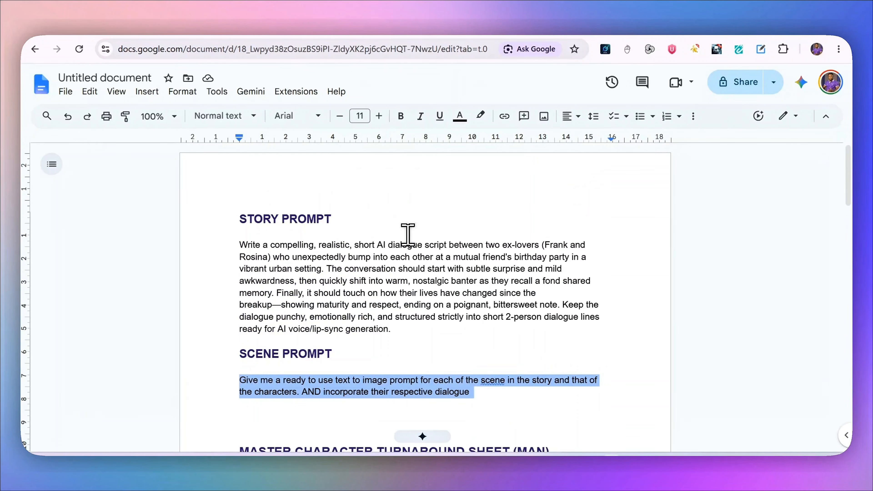
pyautogui.scroll(-2, 408, 234)
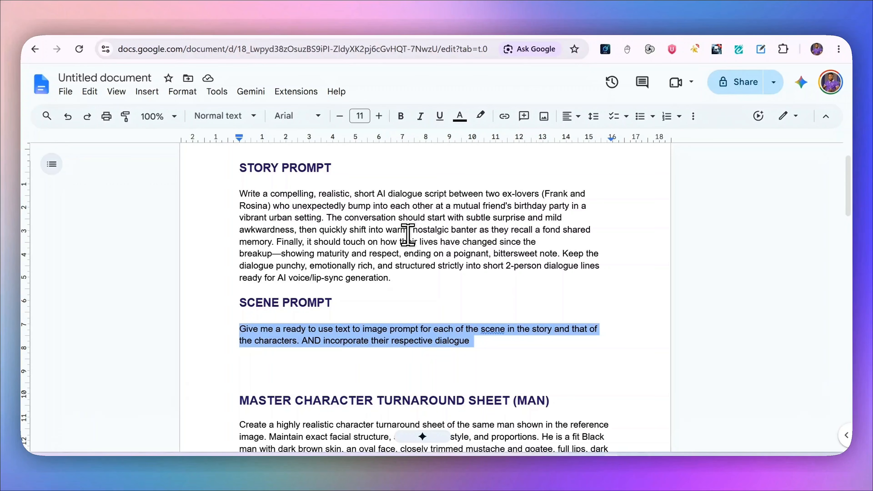
pyautogui.scroll(-5, 408, 234)
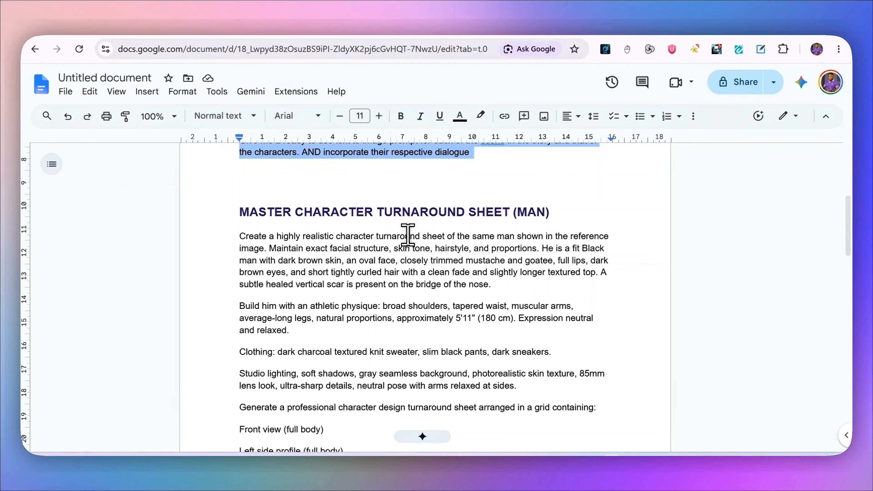
pyautogui.scroll(-1, 394, 233)
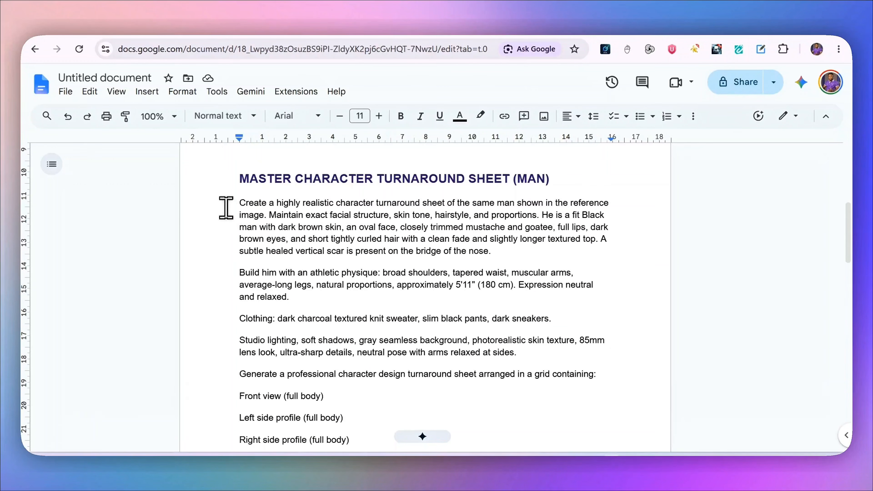
pyautogui.click(278, 25)
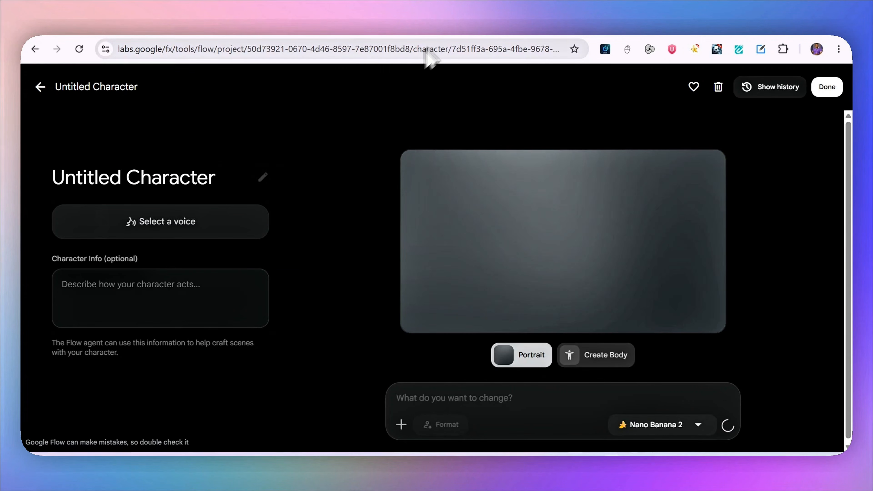
pyautogui.click(448, 31)
pyautogui.click(219, 27)
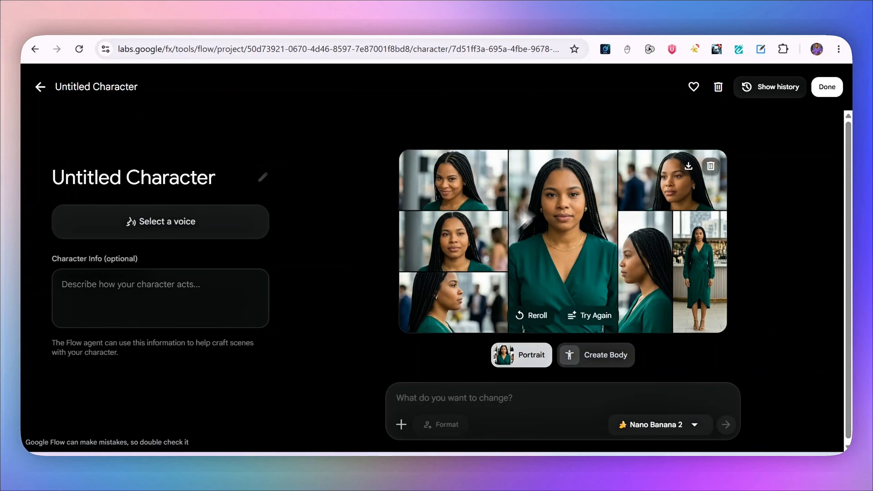
pyautogui.click(291, 27)
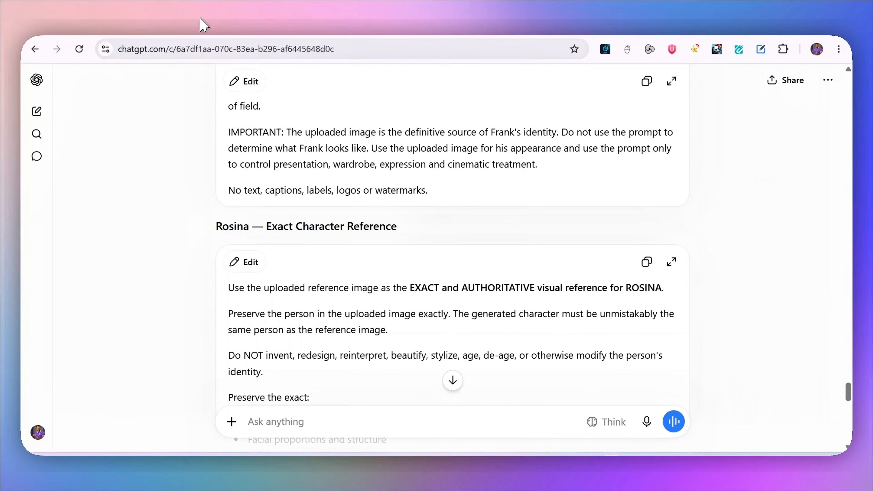
pyautogui.click(205, 24)
# - Try the MASTER CHARACTER TURNAROUND SHEET (WOMAN) prompt from Google Docs as the character's body description in Google Flow, leaving it unsubmitted
pyautogui.click(599, 356)
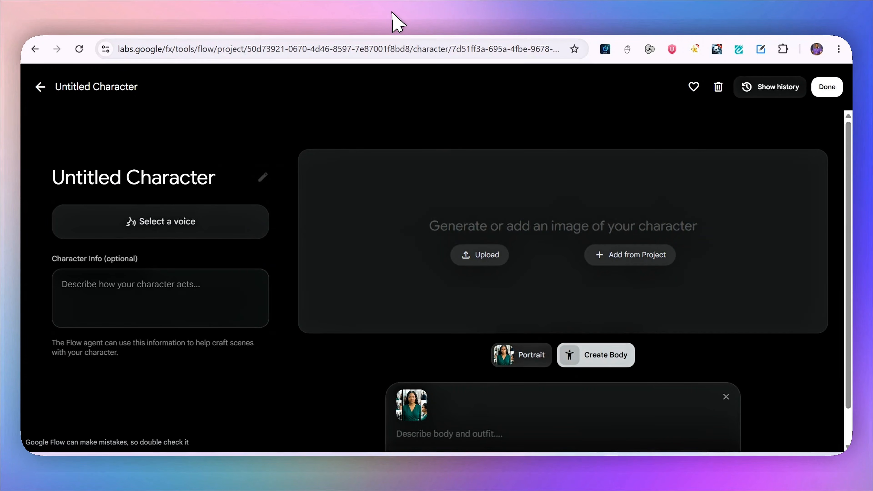
pyautogui.click(396, 21)
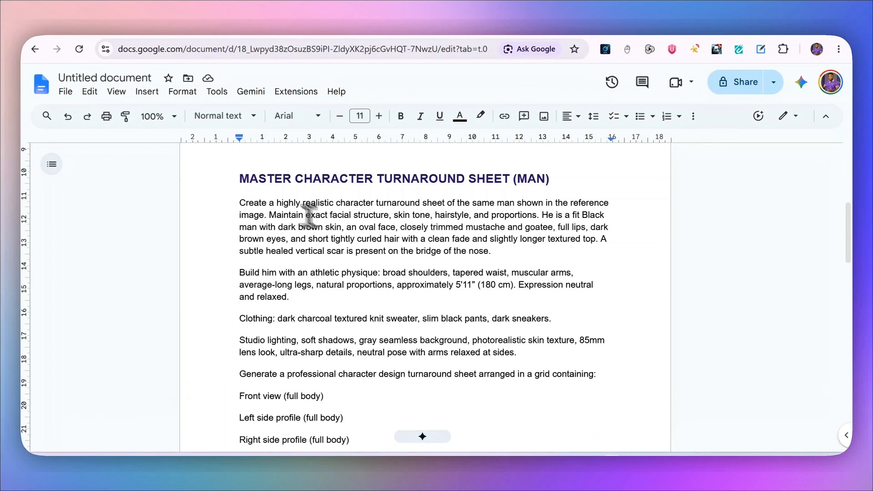
pyautogui.scroll(-12, 359, 245)
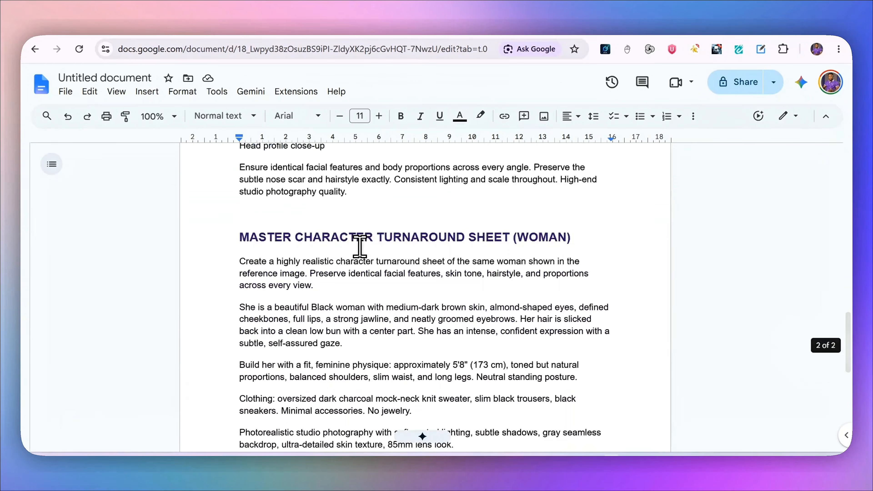
pyautogui.moveTo(239, 262); pyautogui.dragTo(581, 375)
pyautogui.rightClick(304, 116)
pyautogui.click(337, 146)
pyautogui.click(192, 23)
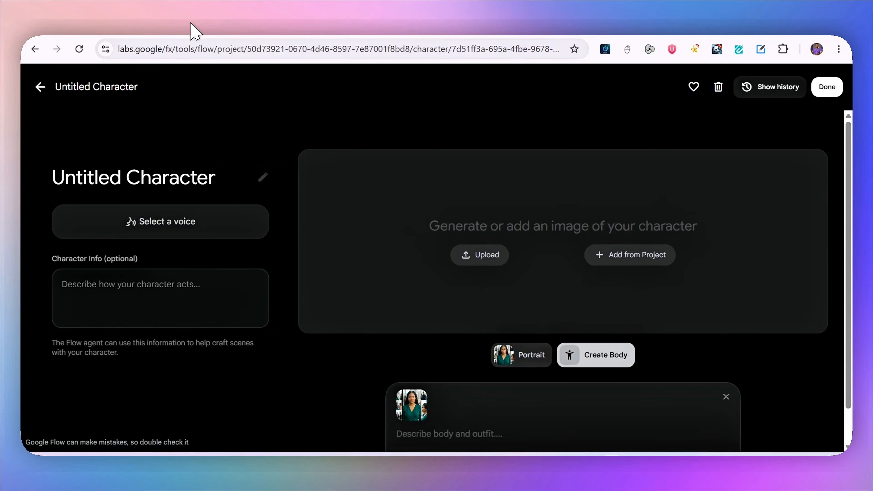
pyautogui.click(494, 431)
pyautogui.hotkey('ctrl', 'v')
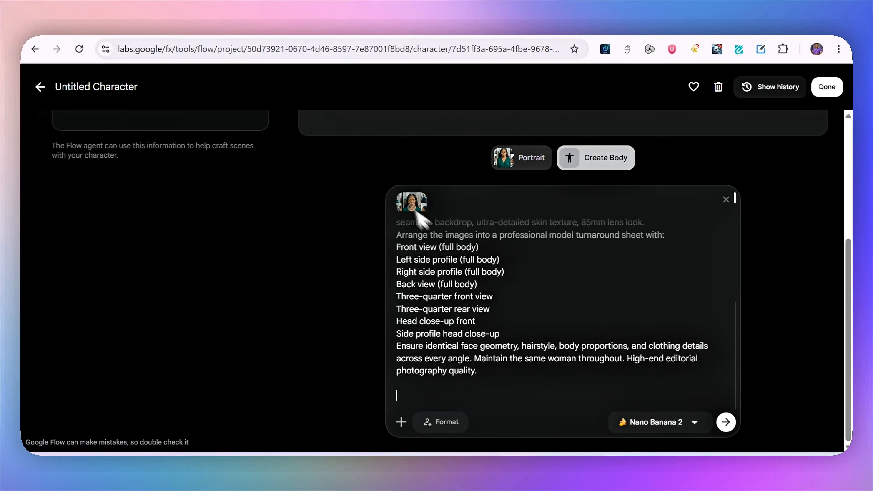
pyautogui.moveTo(414, 206)
pyautogui.click(523, 159)
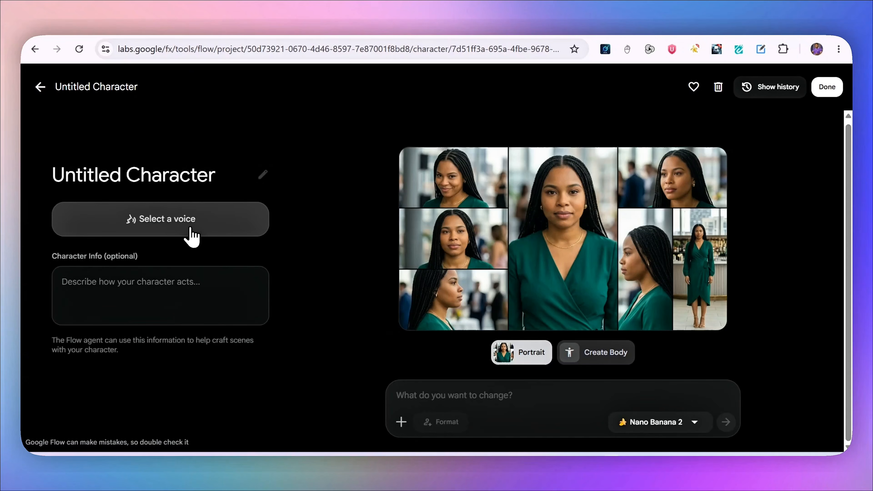
# - Compare female voices such as Autonoe, Callirrhoe and Despina, and add Callirrhoe to the character
pyautogui.click(191, 237)
pyautogui.click(220, 307)
pyautogui.scroll(-2, 296, 263)
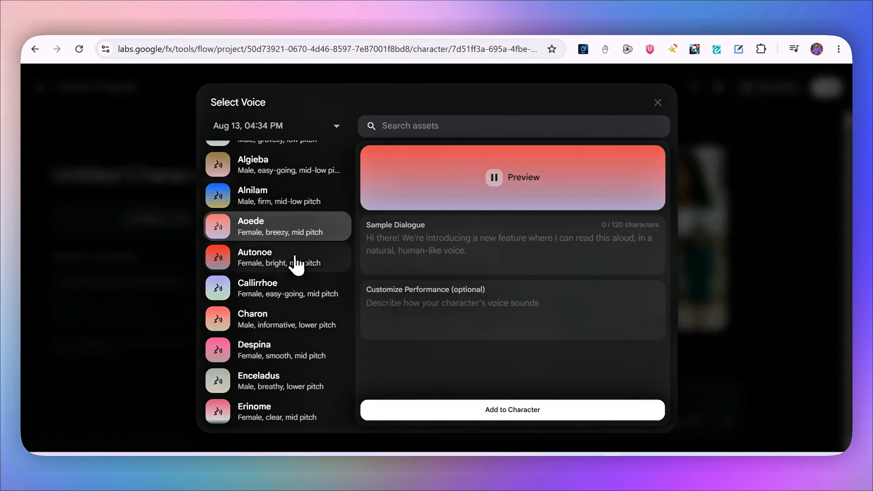
pyautogui.click(295, 257)
pyautogui.click(292, 289)
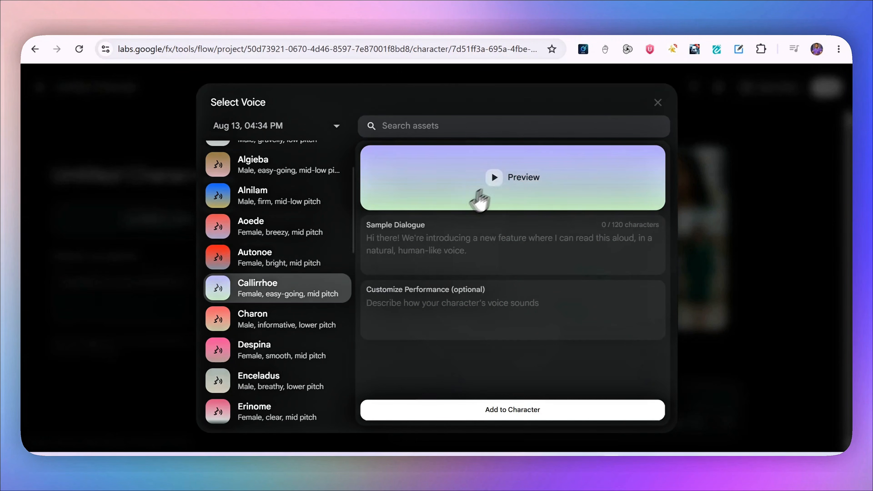
pyautogui.click(494, 178)
pyautogui.click(295, 349)
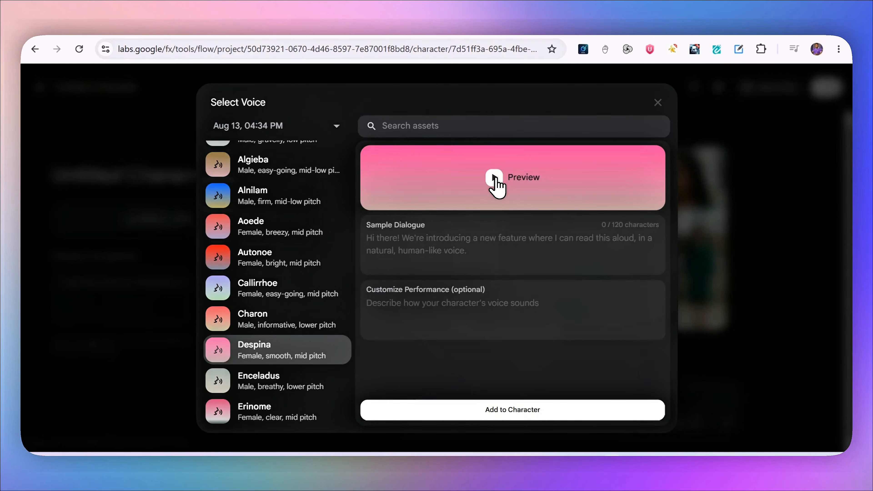
pyautogui.click(494, 178)
pyautogui.click(292, 289)
pyautogui.click(515, 413)
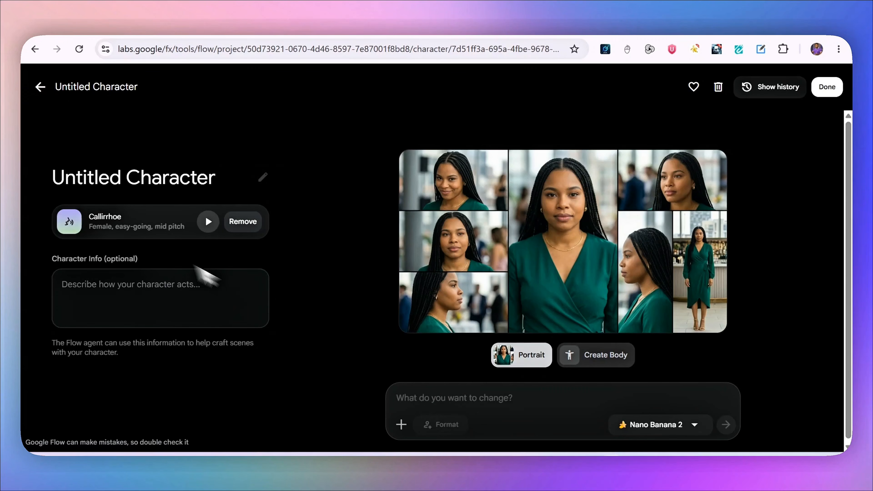
# - Name the character Rosina and finish it with its info left blank
pyautogui.click(187, 182)
pyautogui.write('Ros')
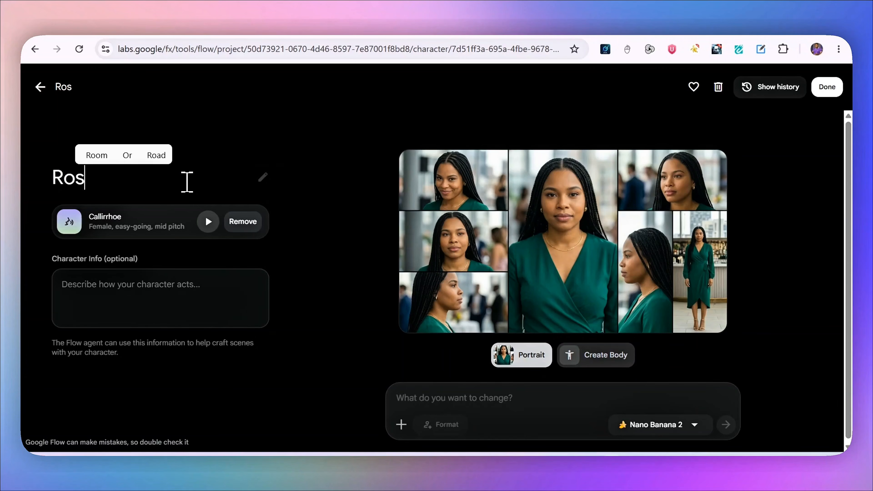
pyautogui.write('ina')
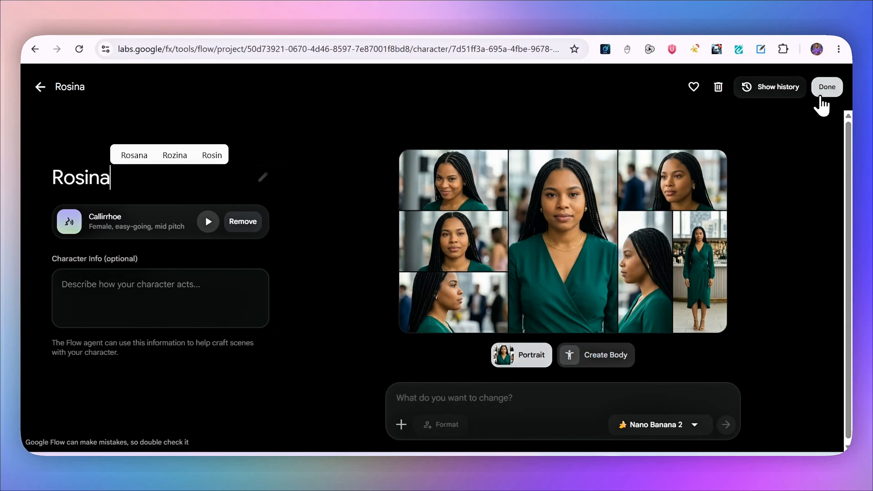
pyautogui.click(821, 98)
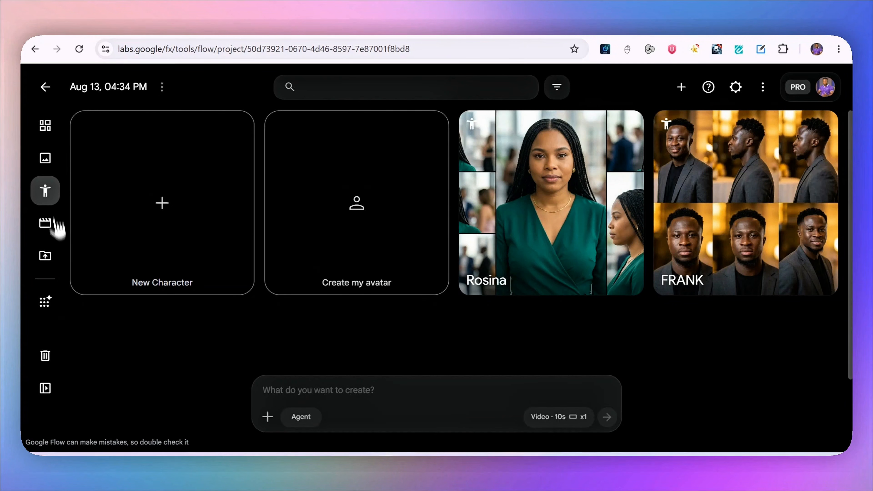
# - Copy the "Scene 1 — The Unexpected Encounter" prompt from ChatGPT and paste it into the Google Flow project's creation prompt
pyautogui.click(47, 128)
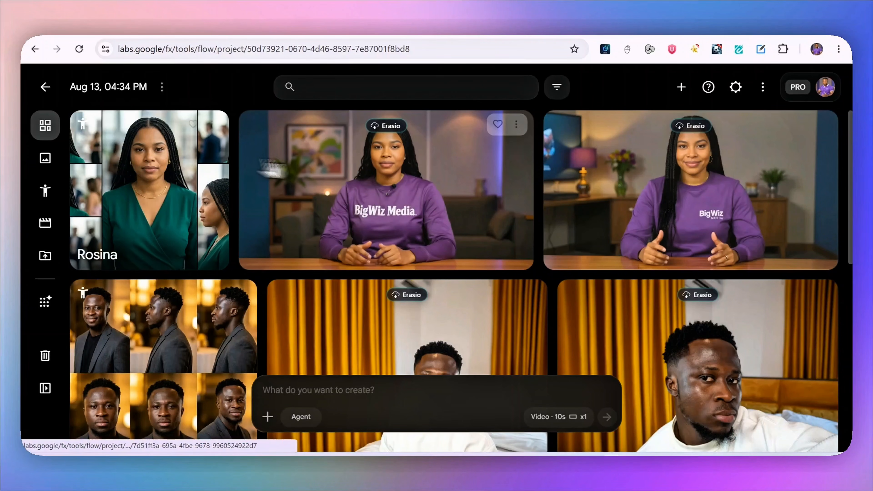
pyautogui.click(300, 30)
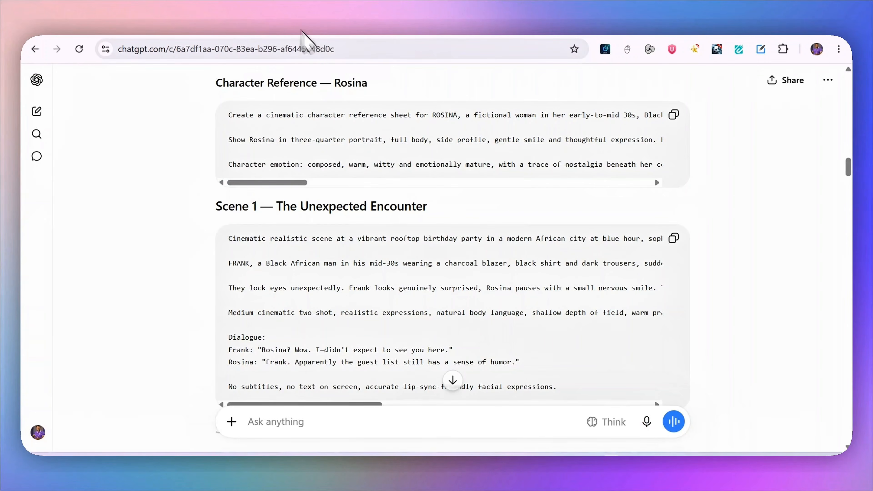
pyautogui.scroll(-2, 366, 195)
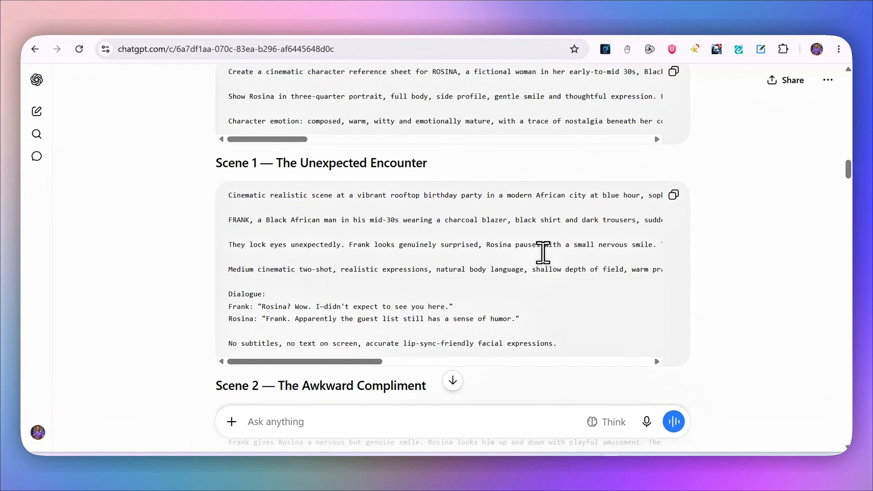
pyautogui.click(674, 195)
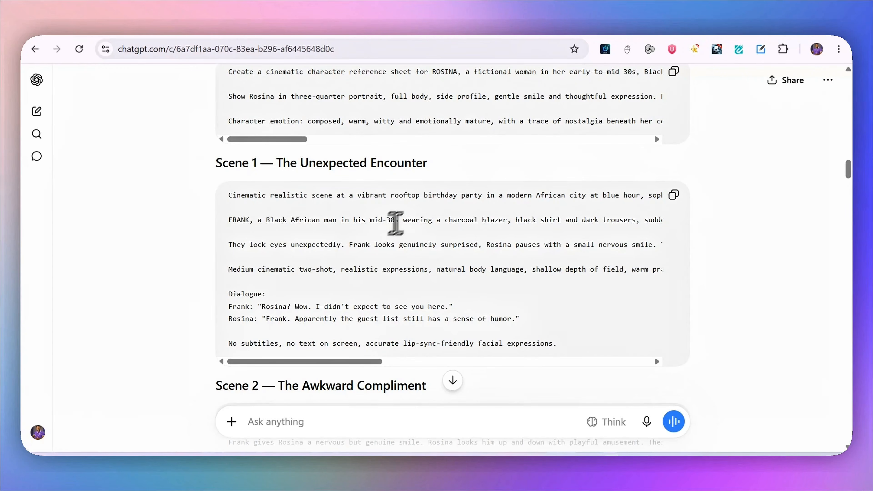
pyautogui.click(208, 35)
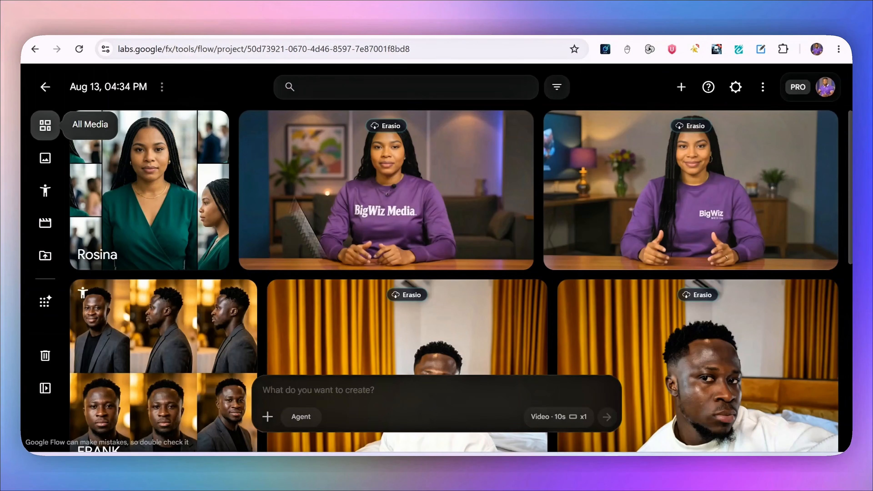
pyautogui.click(344, 390)
pyautogui.hotkey('ctrl', 'v')
pyautogui.scroll(3, 351, 292)
pyautogui.scroll(-3, 392, 290)
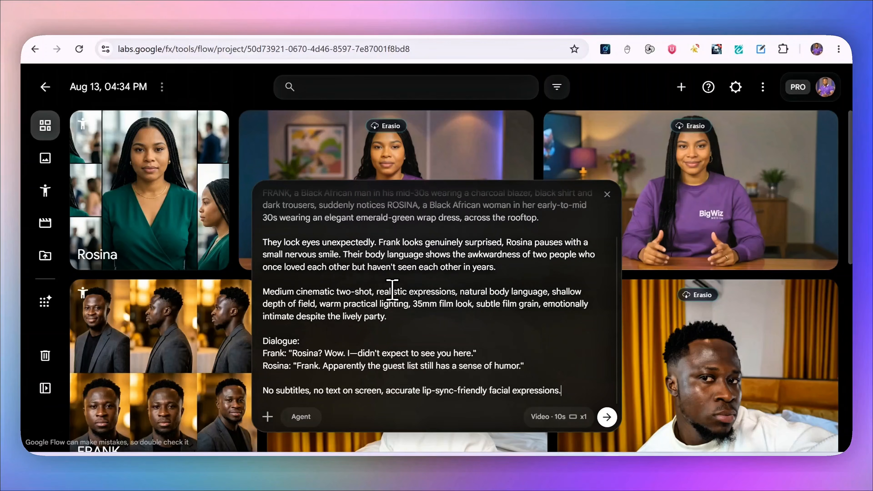
# - Switch the generation type for the Scene 1 prompt to Image
pyautogui.moveTo(524, 365); pyautogui.dragTo(353, 342)
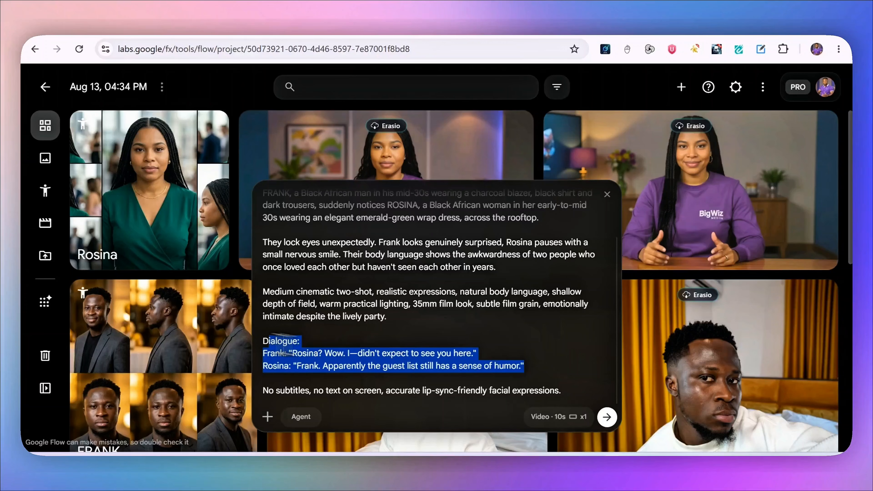
pyautogui.click(560, 417)
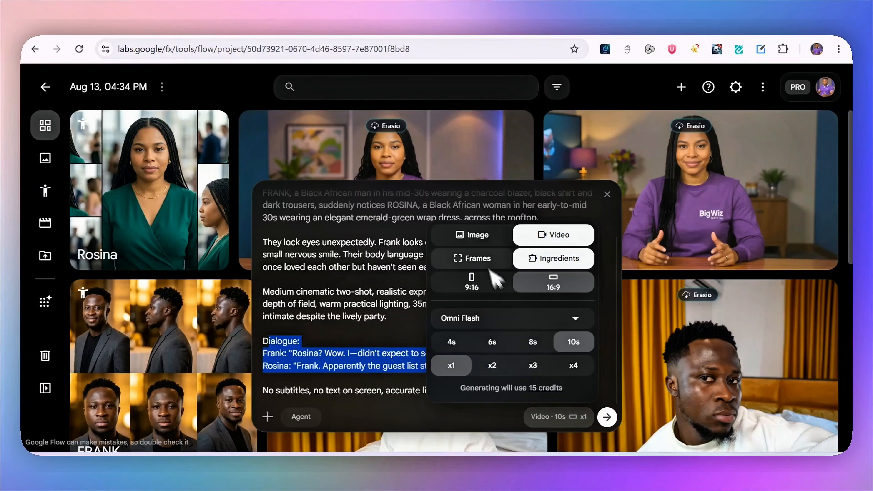
pyautogui.click(474, 258)
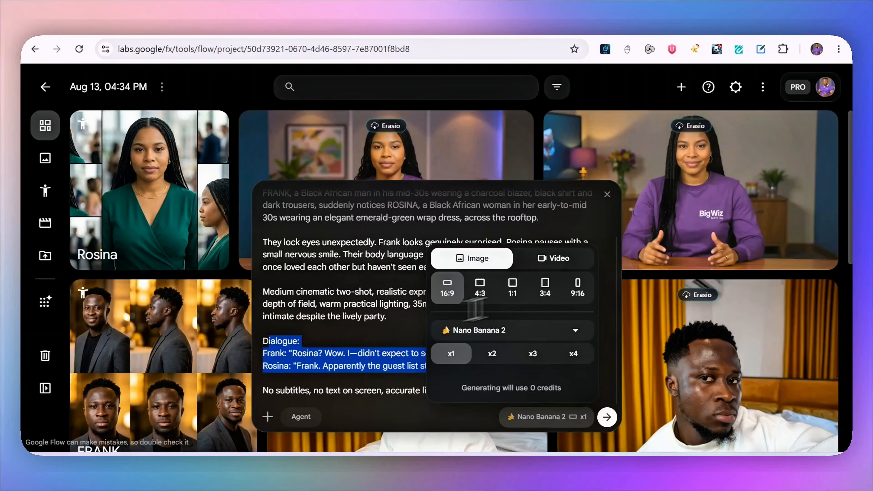
pyautogui.click(324, 347)
# - Attach the FRANK and Rosina characters to the Scene 1 prompt and generate the image
pyautogui.click(268, 416)
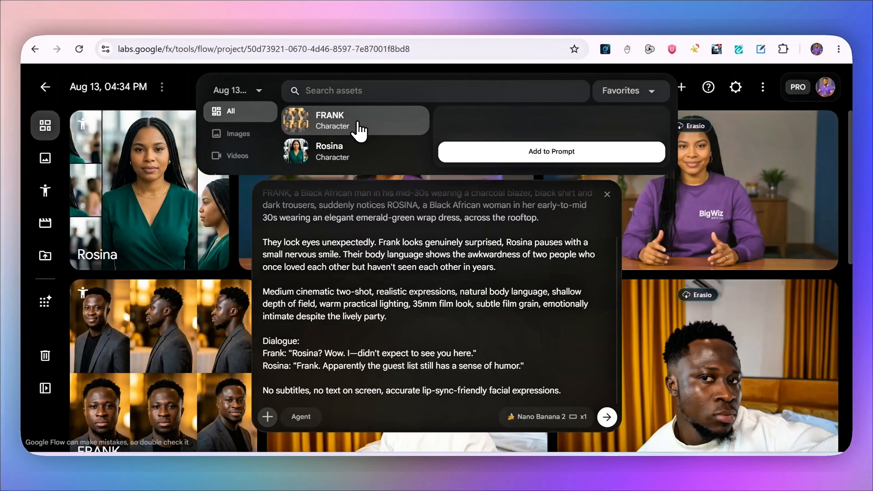
pyautogui.click(501, 153)
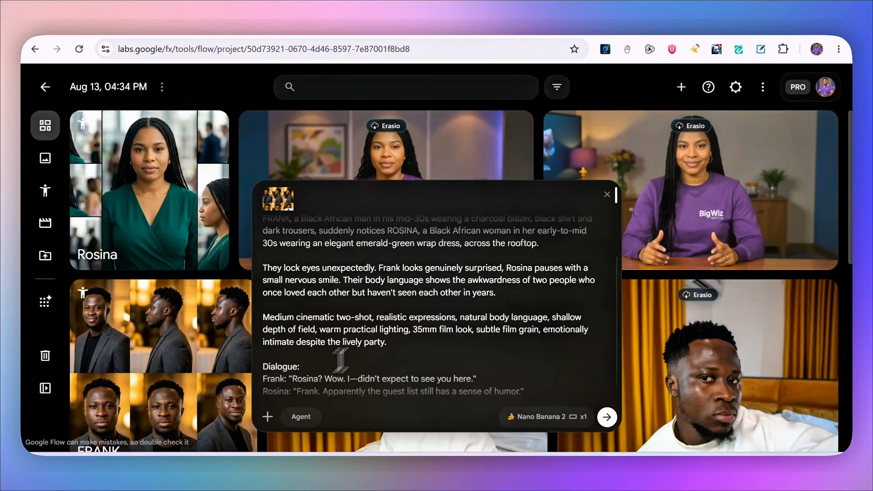
pyautogui.click(268, 416)
pyautogui.click(335, 155)
pyautogui.click(454, 156)
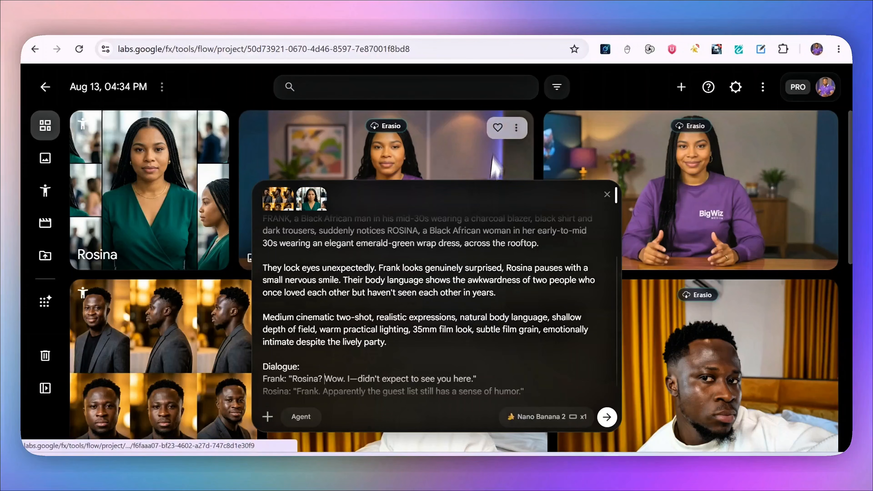
pyautogui.click(607, 416)
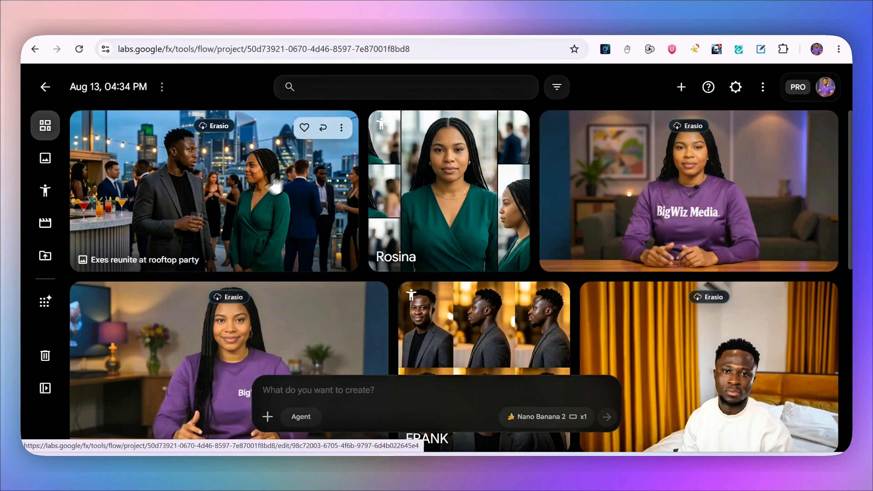
# - Reuse the rooftop party image's prompt, set the output count to x2 and generate new Scene 1 image variations
pyautogui.click(324, 128)
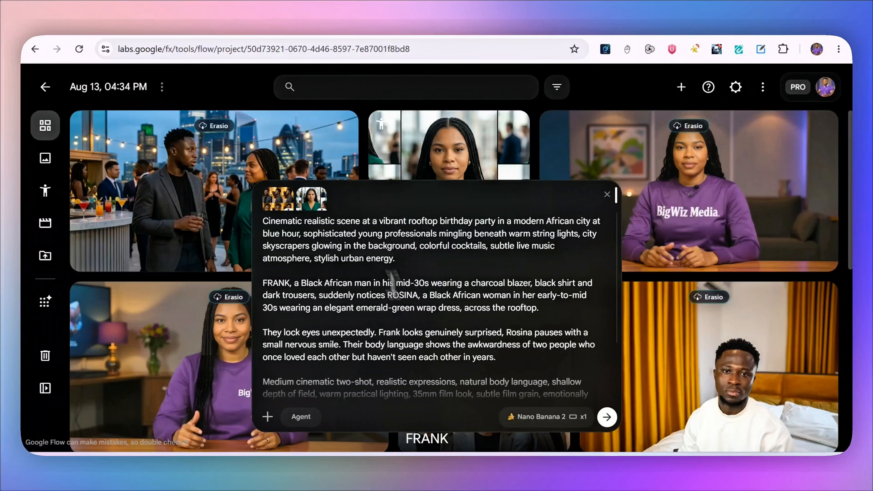
pyautogui.click(520, 424)
pyautogui.click(496, 361)
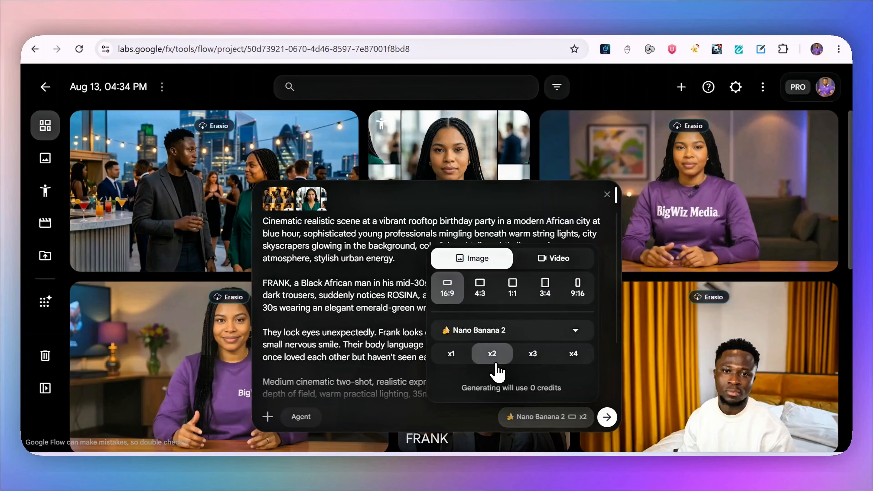
pyautogui.click(431, 333)
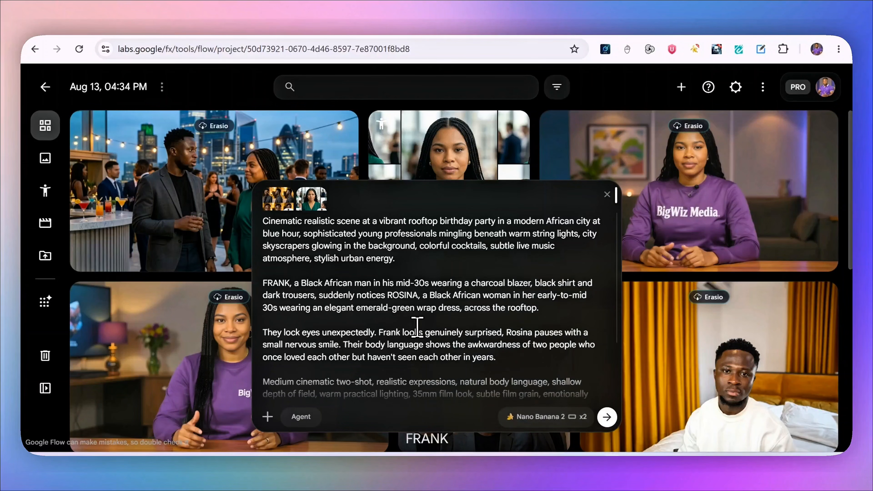
pyautogui.click(608, 419)
pyautogui.scroll(-3, 461, 220)
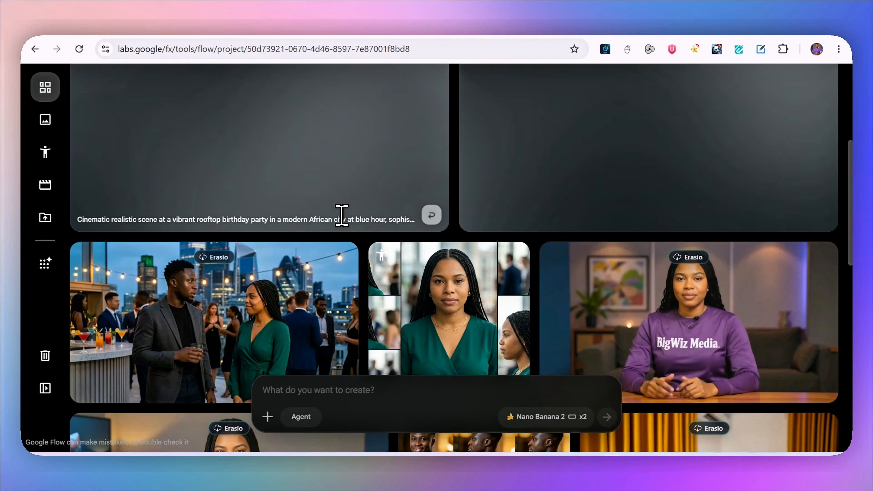
# - Switch the creation prompt's generation type from Image to Video
pyautogui.click(517, 416)
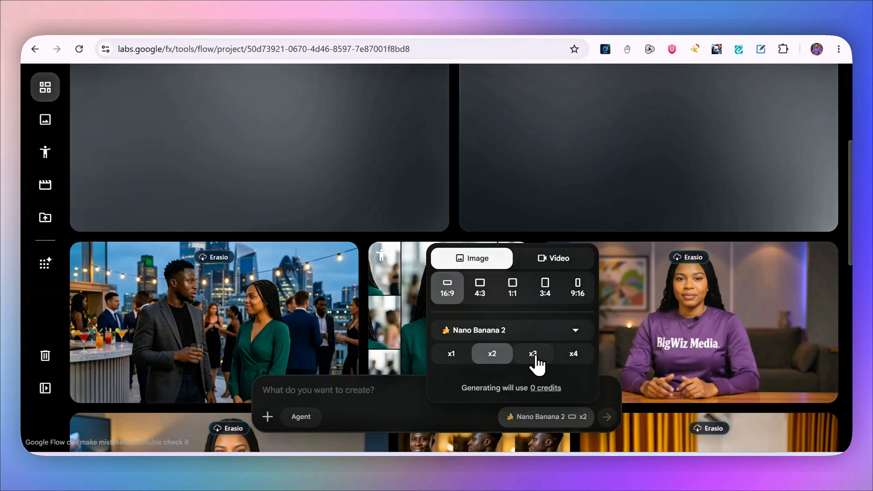
pyautogui.click(355, 390)
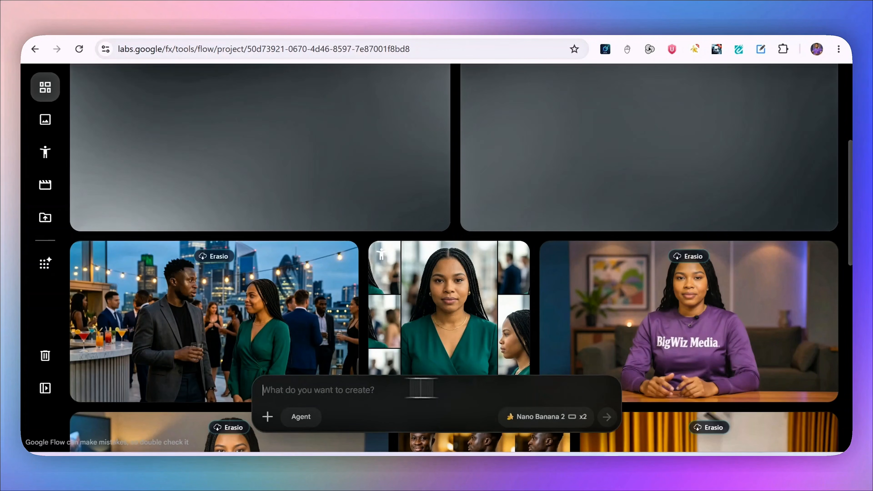
pyautogui.click(588, 416)
pyautogui.click(563, 267)
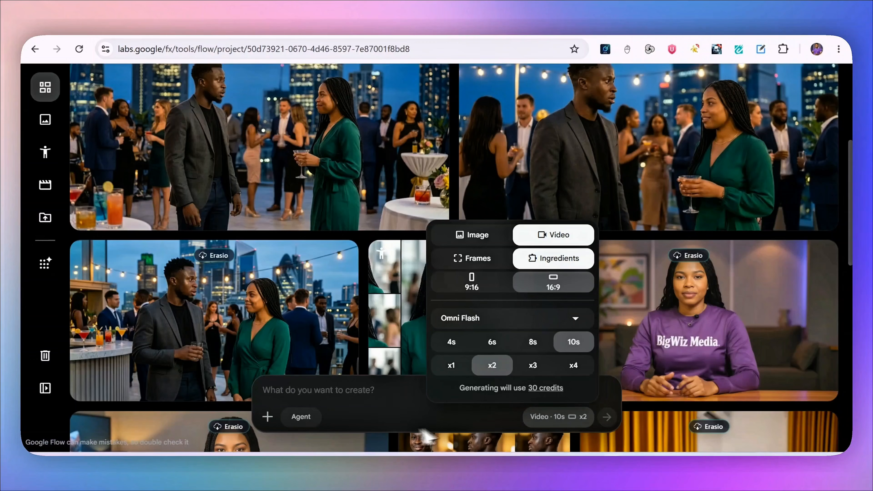
# - Add the "Former lovers reunite at party" image to the prompt and paste in the Scene 1 prompt text
pyautogui.scroll(2, 452, 302)
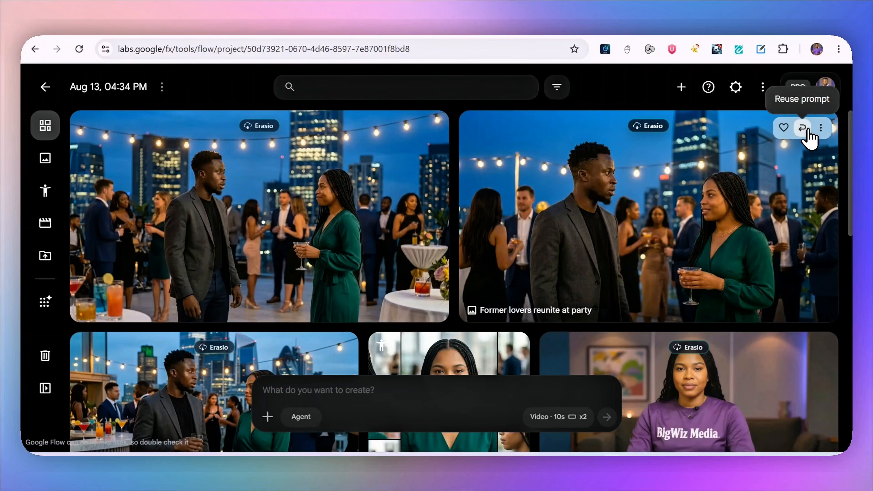
pyautogui.click(821, 128)
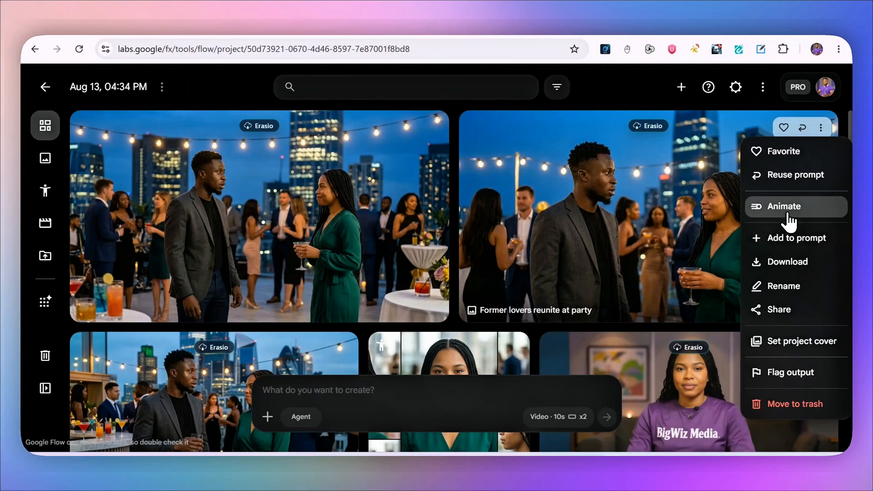
pyautogui.click(794, 239)
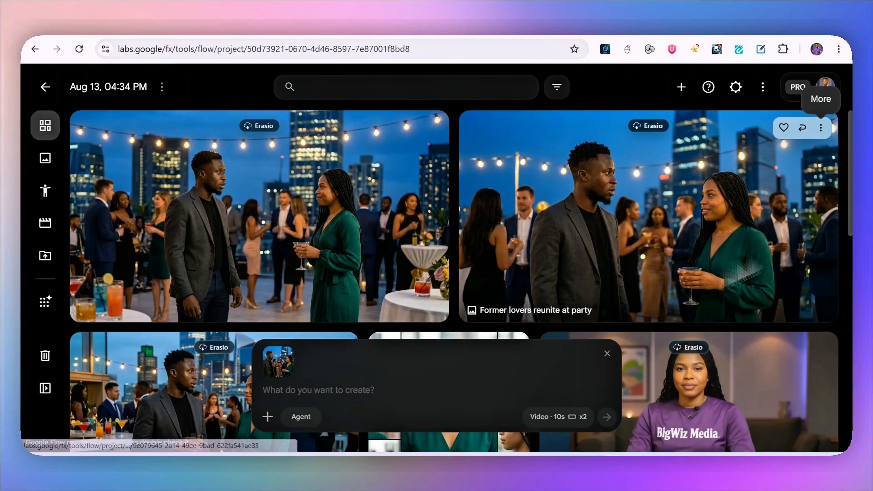
pyautogui.hotkey('ctrl', 'v')
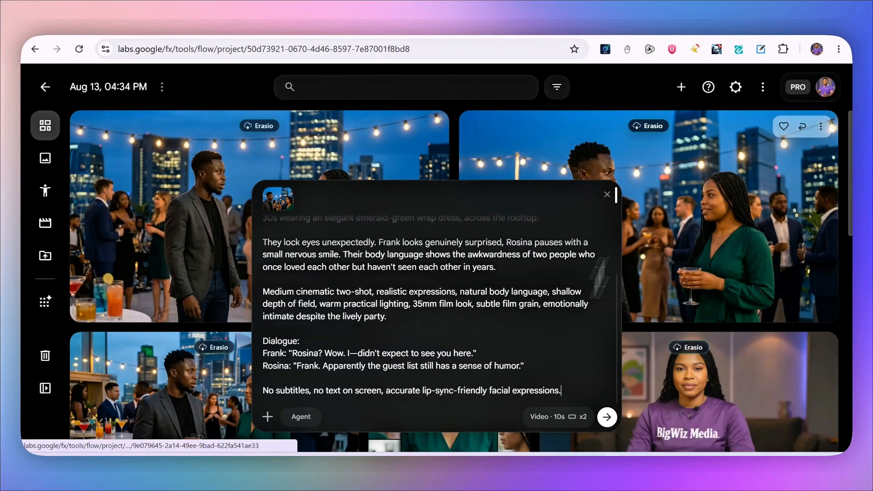
# - Keep the Omni Flash model, set the output count to x1 and generate the Scene 1 video
pyautogui.click(558, 417)
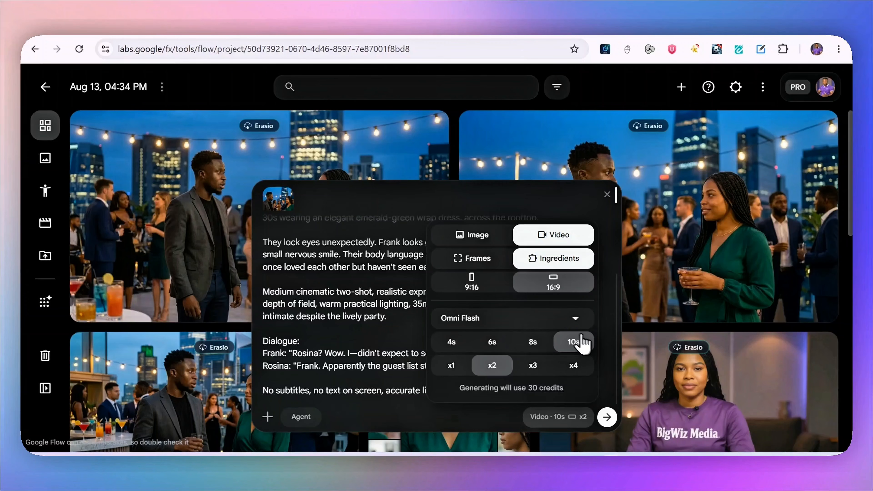
pyautogui.click(557, 320)
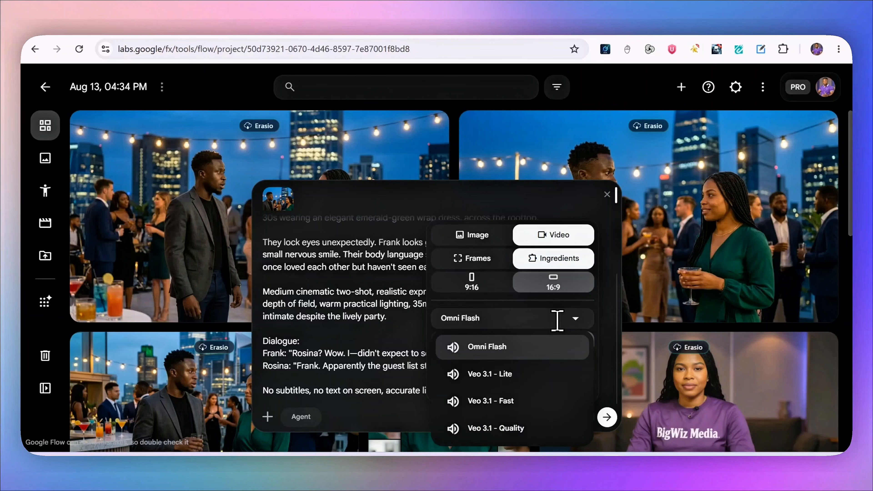
pyautogui.click(554, 320)
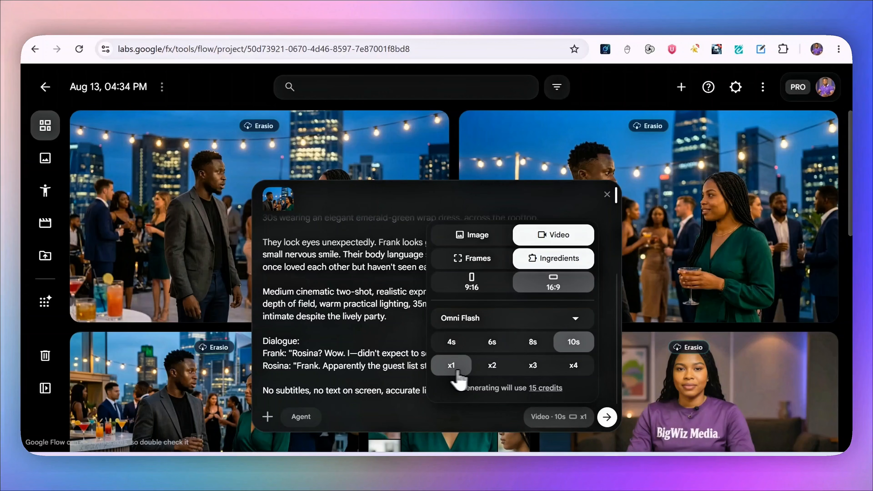
pyautogui.click(584, 422)
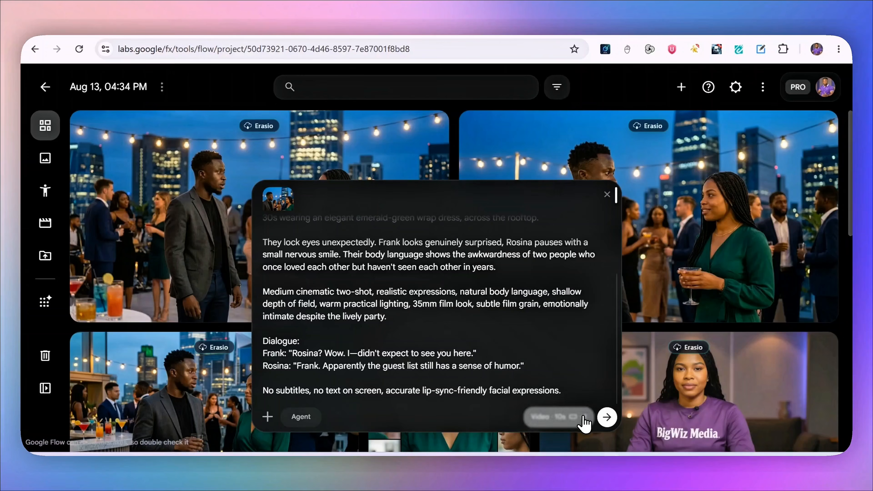
pyautogui.click(607, 417)
pyautogui.scroll(-1, 561, 306)
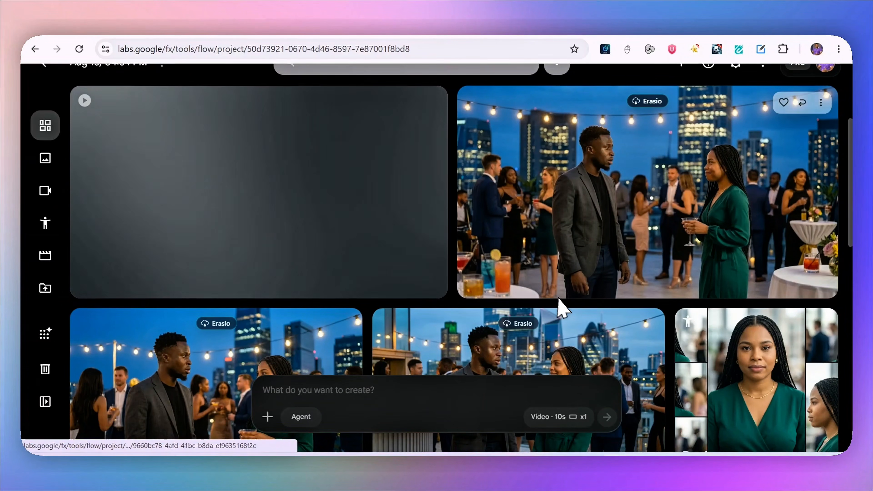
pyautogui.scroll(1, 326, 201)
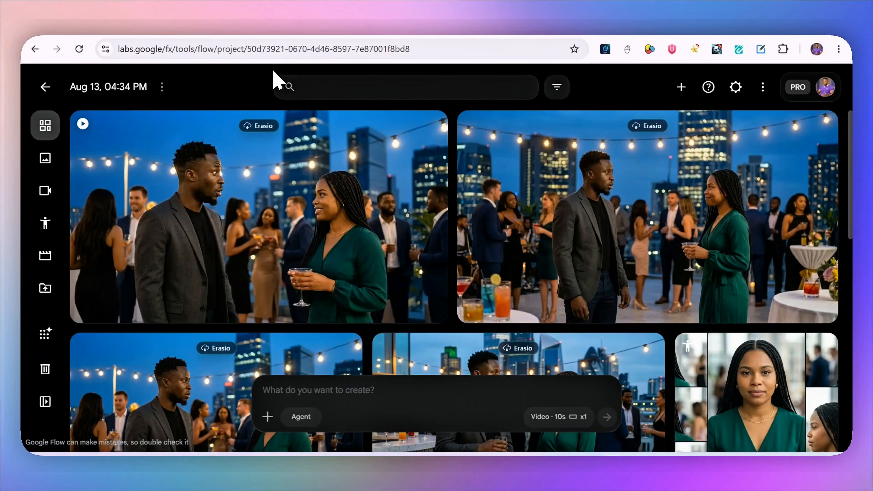
# - Copy the "Scene 2 — The Awkward Compliment" prompt from ChatGPT and return to the Google Flow project
pyautogui.click(287, 19)
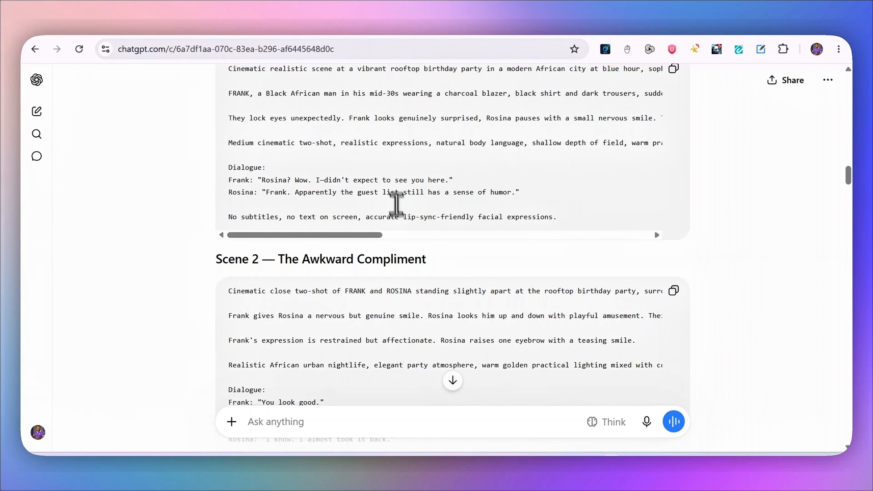
pyautogui.scroll(-3, 411, 244)
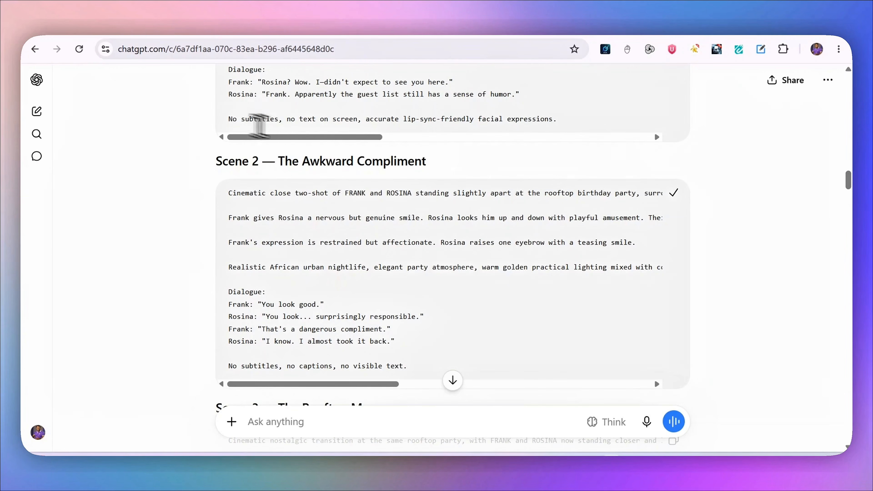
pyautogui.click(203, 24)
# - Capture a screenshot of the Scene 1 video's frame with Frank and Rosina and paste it into the project as an image
pyautogui.scroll(-2, 360, 191)
pyautogui.scroll(1, 361, 190)
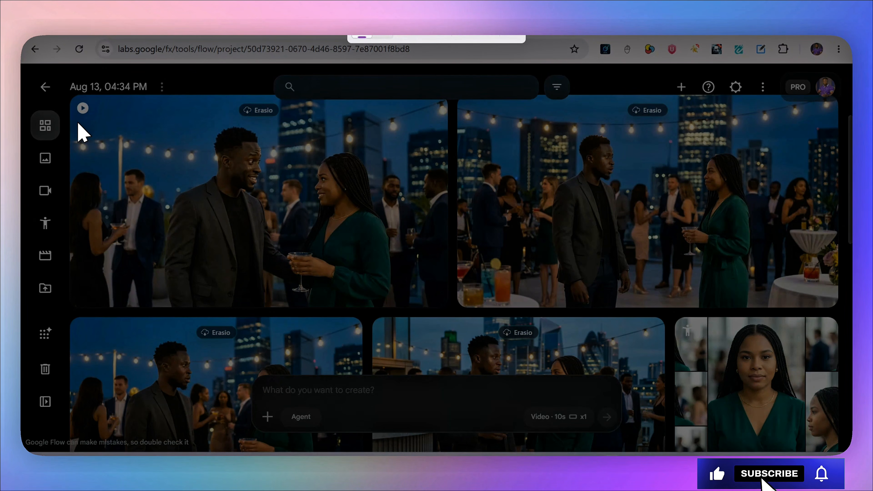
pyautogui.moveTo(76, 121); pyautogui.dragTo(450, 306)
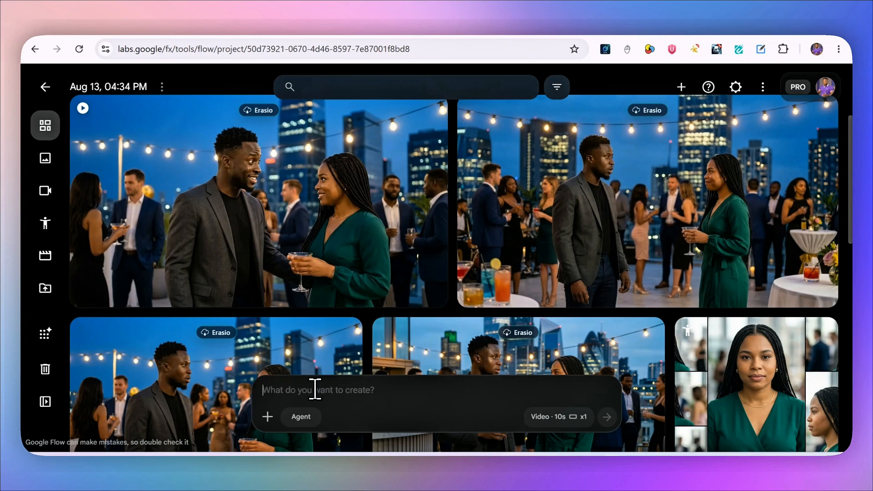
pyautogui.hotkey('ctrl', 'v')
# - Attach the FRANK and Rosina characters and the pasted screenshot image.png to the creation prompt
pyautogui.click(267, 417)
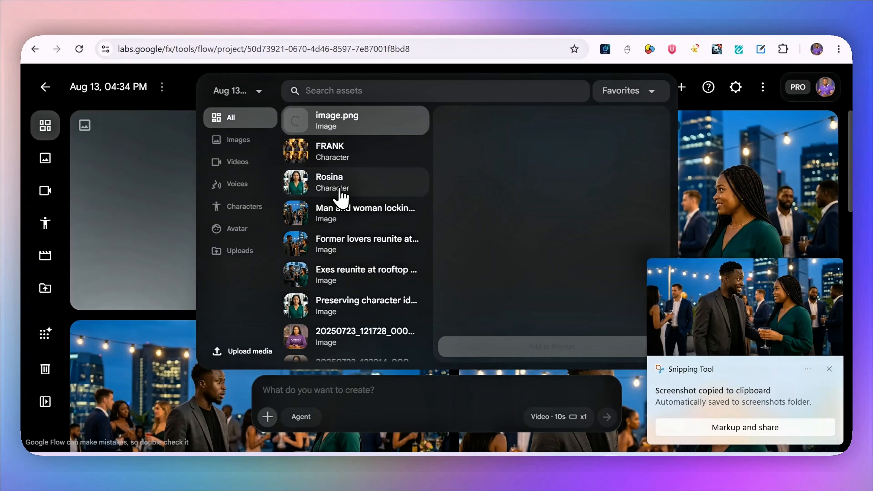
pyautogui.click(339, 156)
pyautogui.click(312, 175)
pyautogui.click(505, 346)
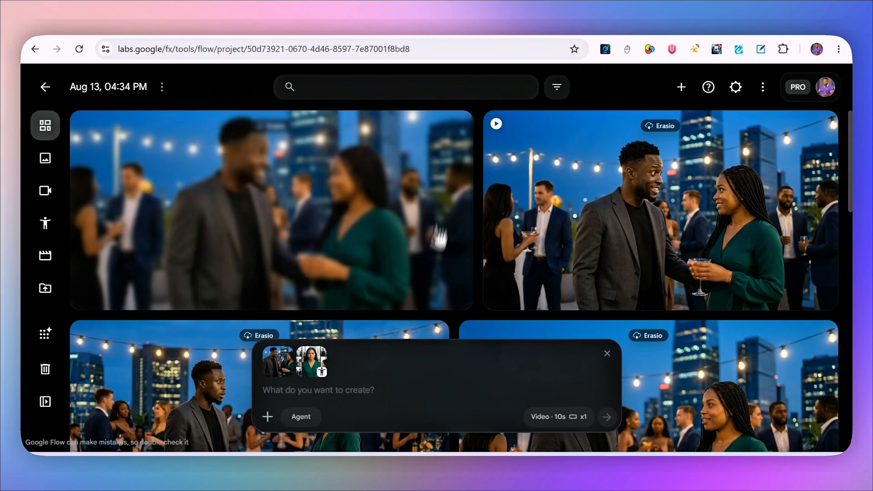
pyautogui.click(456, 127)
pyautogui.moveTo(465, 239)
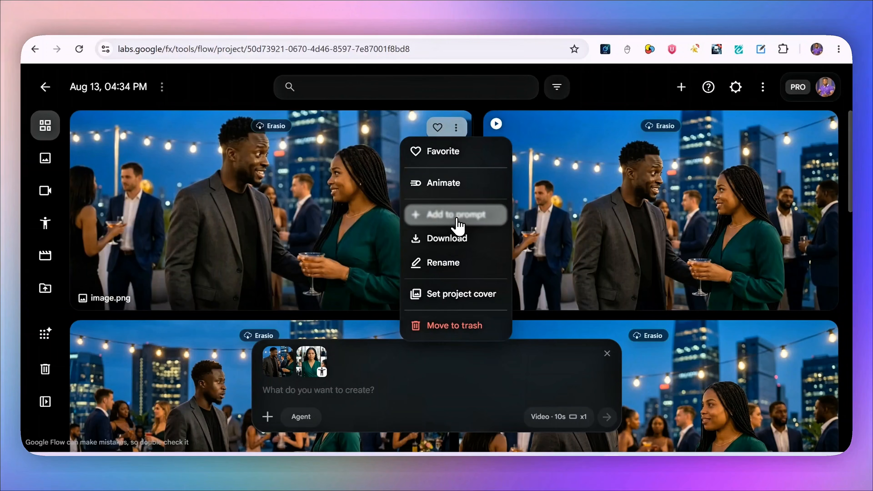
pyautogui.click(458, 220)
# - Switch the generation type to Image with x2 outputs, paste the Scene 2 prompt and generate the images
pyautogui.click(558, 416)
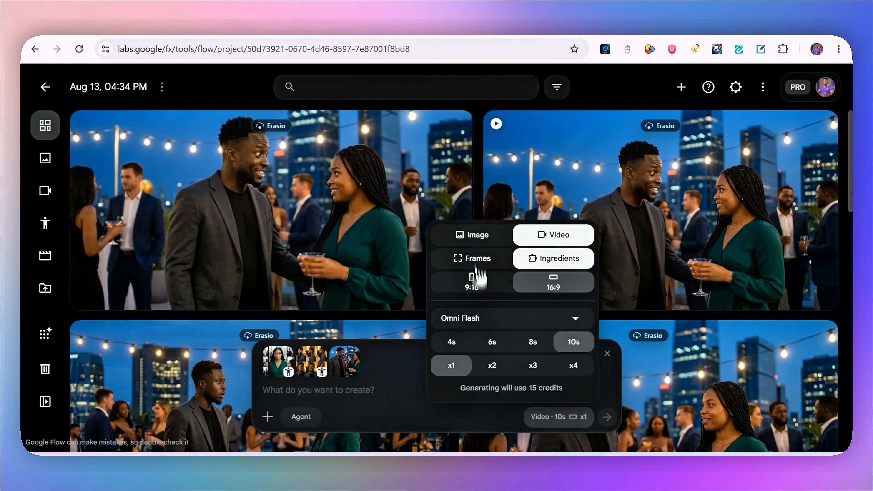
pyautogui.click(473, 235)
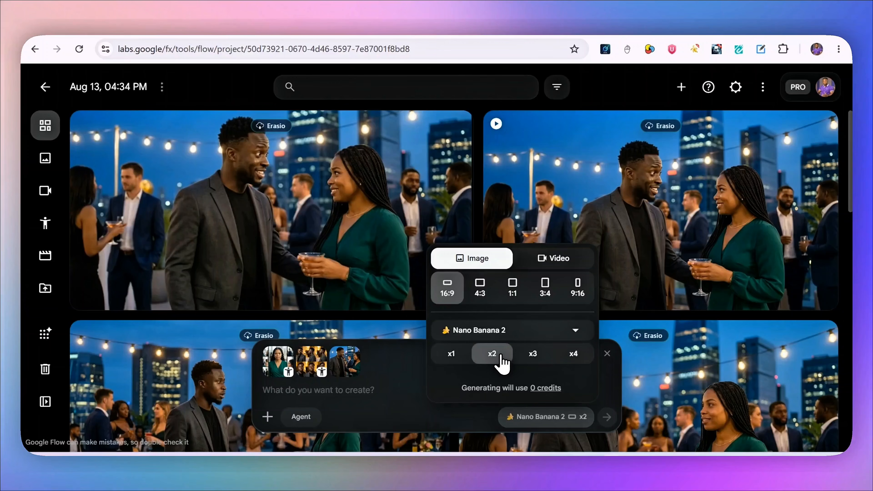
pyautogui.click(392, 389)
pyautogui.write('Cinematic close two-shot of FRANK and ROSINA standing slightly apart at the rooftop birthday party, surrounded by softly blurred guests and glowing city lights.  Frank gives Rosina a nervous but genuine smile. Rosina looks him up and down with playful amusement. Their initial awkwardness is beginning to soften into familiar banter.  Frank\'s expression is restrained but affectionate. Rosina raises one eyebrow with a teasing smile.  Realistic African urban nightlife, elegant party atmosphere, warm golden practical lighting mixed with cool blue city ambience, natural skin texture, subtle facial micro-expressions, cinematic shallow depth of field, realistic dialogue performance, 50mm lens.  Dialogue: Frank: "You look good." Rosina: "You look... surprisingly respectable." Frank: "That\'s a dangerous compliment." Rosina: "I know. I almost took it back."  No subtitles, no captions, no visible text.')
pyautogui.scroll(5, 400, 355)
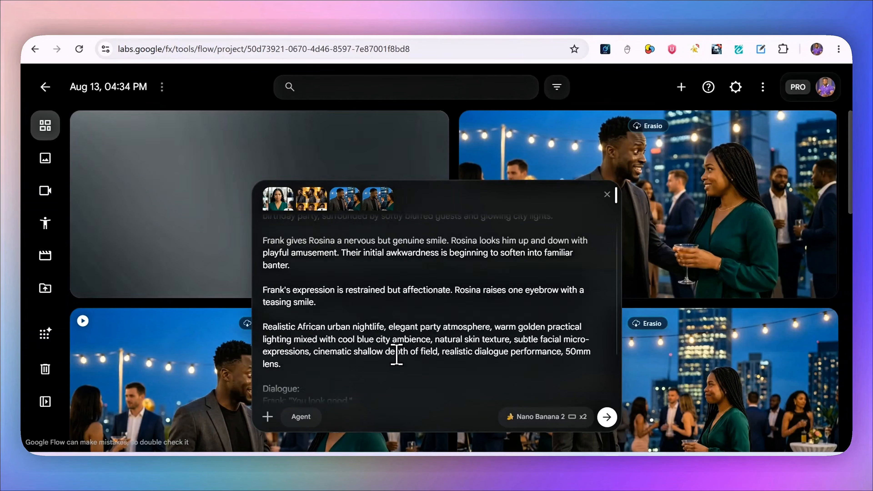
pyautogui.click(606, 417)
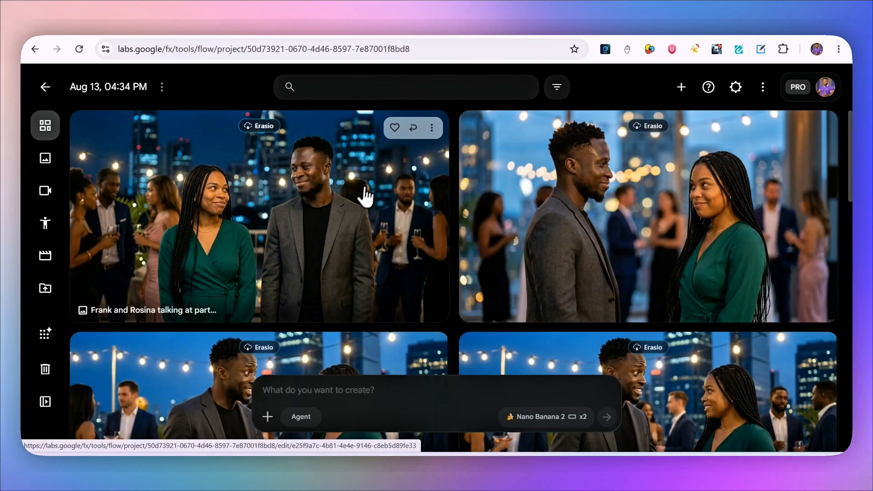
# - Add the Scene 2 image of Frank and Rosina facing the camera to the prompt and paste the Scene 2 prompt text
pyautogui.click(432, 128)
pyautogui.click(434, 245)
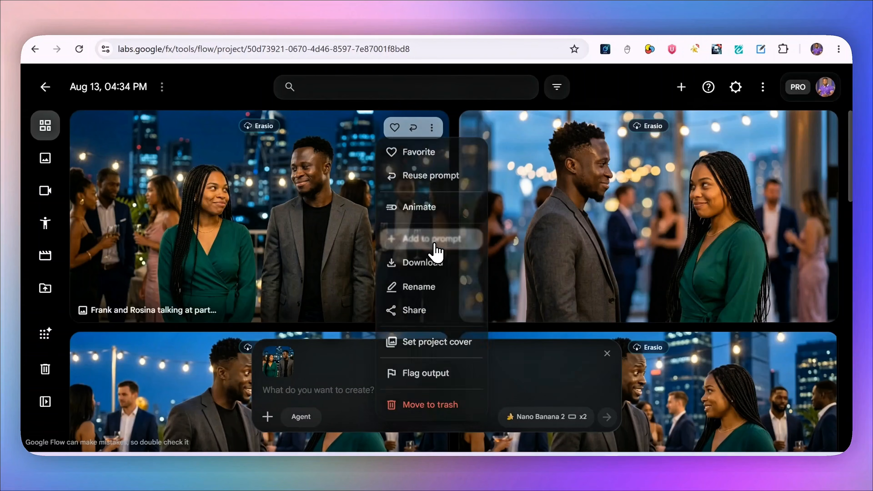
pyautogui.click(340, 389)
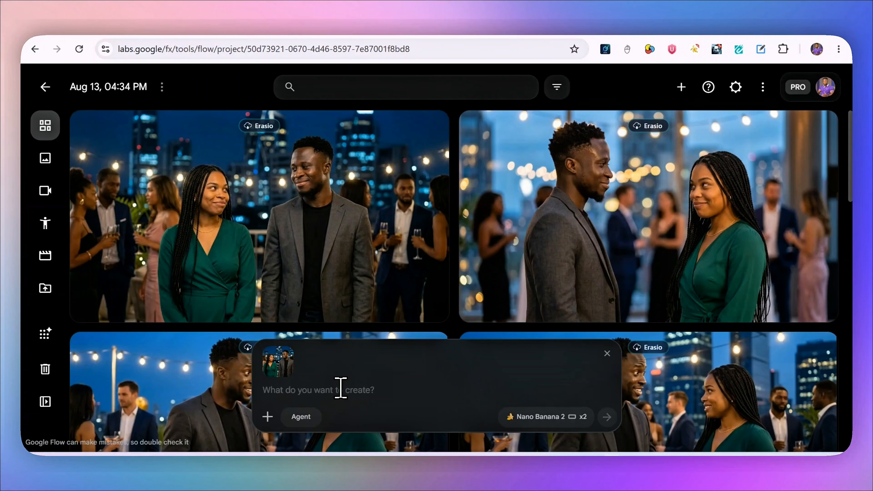
pyautogui.hotkey('ctrl', 'v')
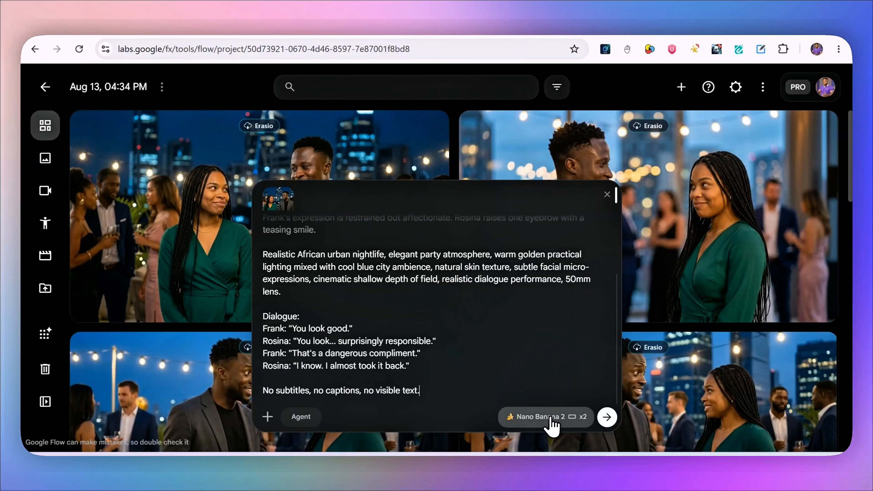
# - Switch the Scene 2 prompt's generation type to Video and generate the 10-second clip
pyautogui.click(546, 416)
pyautogui.click(556, 267)
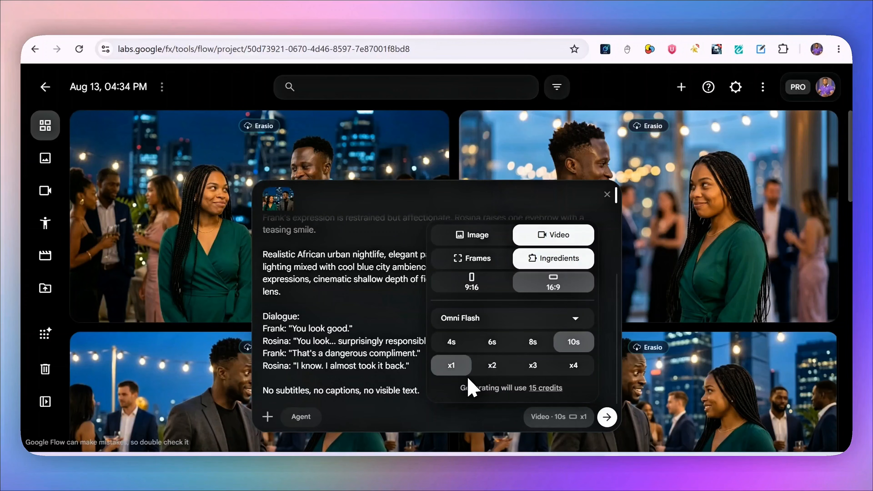
pyautogui.click(526, 375)
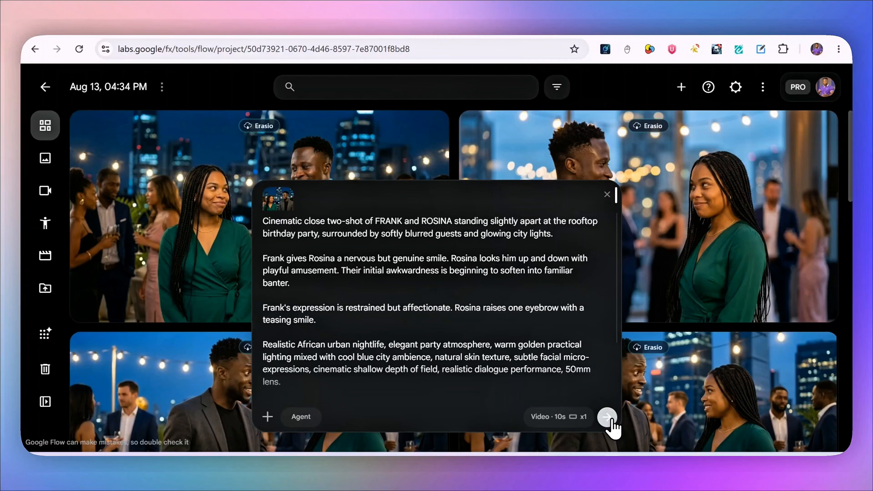
pyautogui.click(607, 417)
pyautogui.scroll(-8, 446, 273)
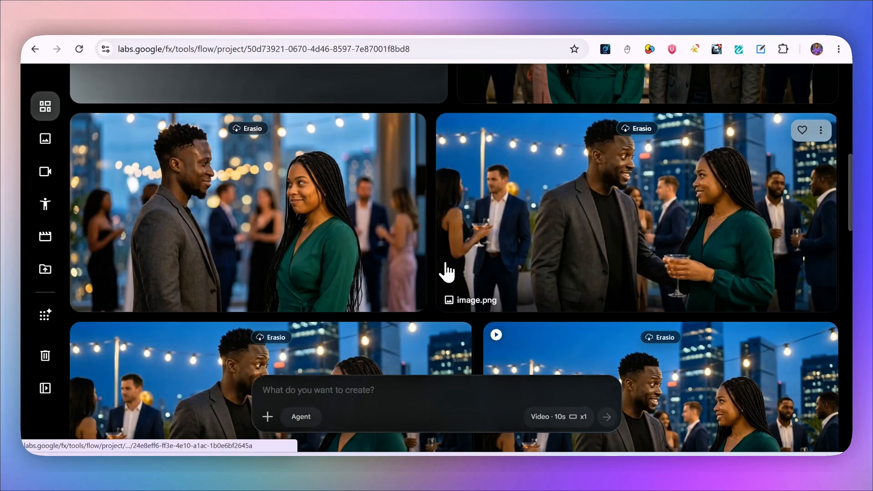
pyautogui.scroll(-2, 365, 296)
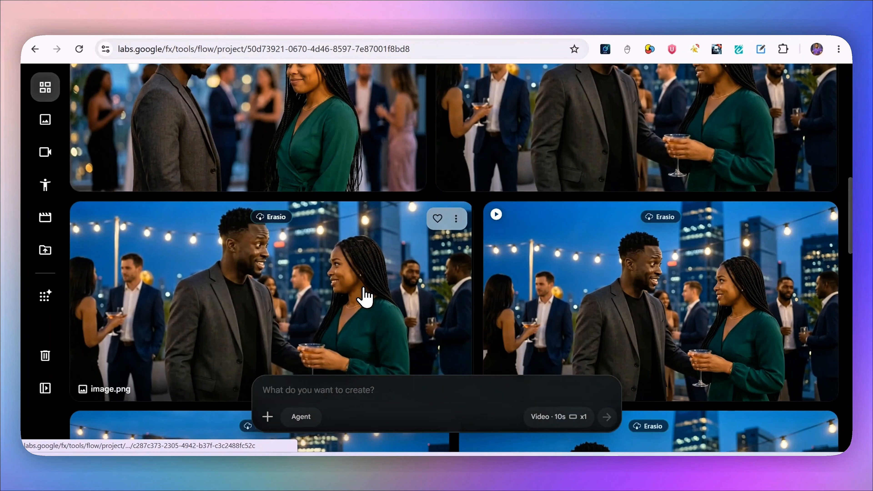
# - Download the finished Scene 1 video "Exes locking eyes at party" as a 1080p upscaled file
pyautogui.scroll(-3, 365, 297)
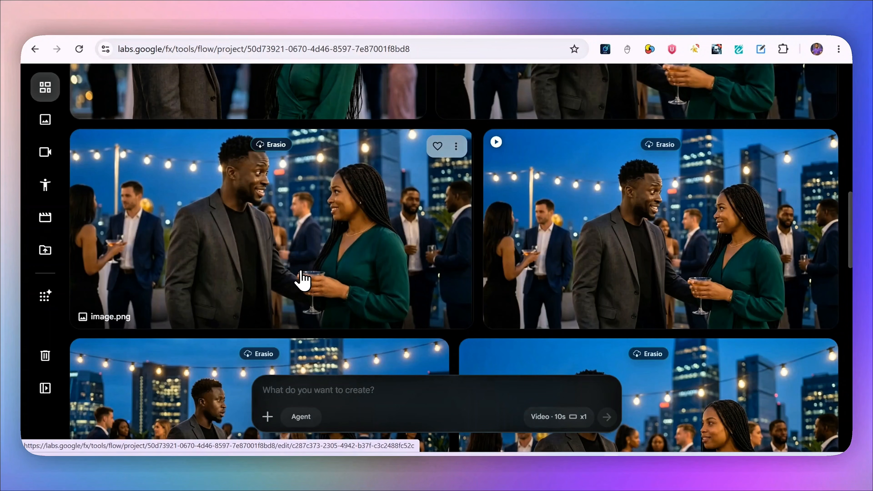
pyautogui.click(821, 146)
pyautogui.moveTo(766, 281)
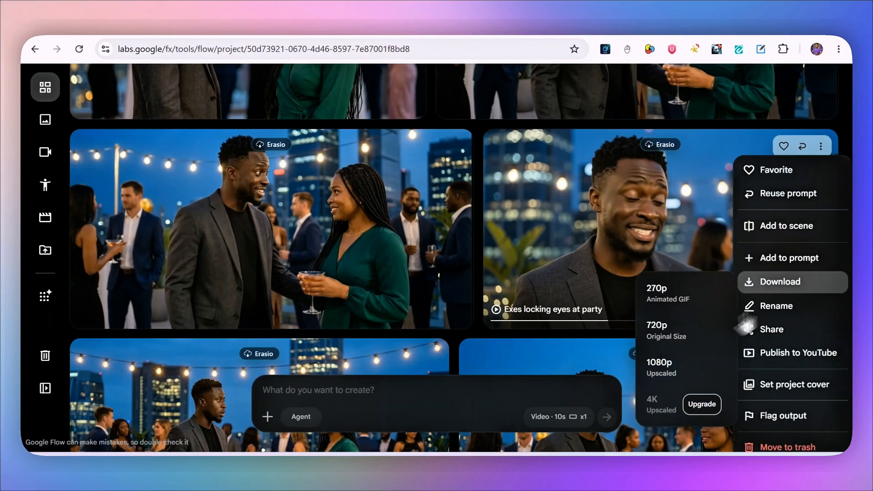
pyautogui.click(676, 370)
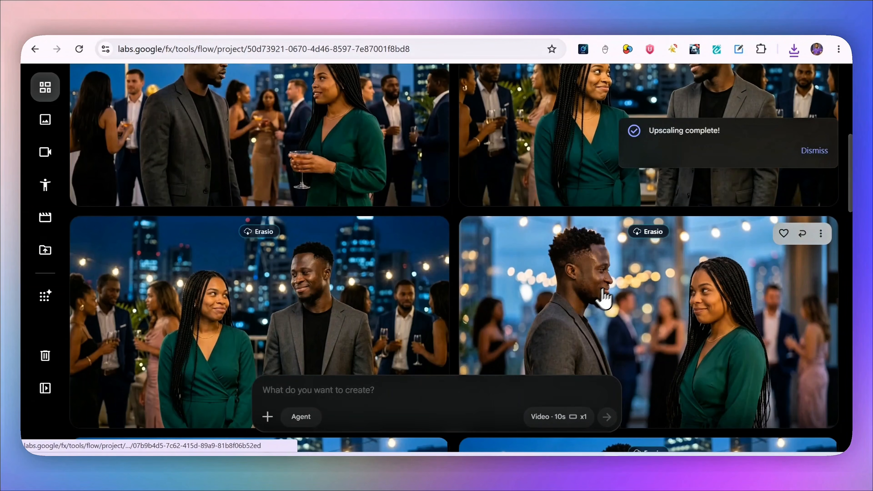
# - Reuse the prompt of the Scene 2 image with Rosina facing Frank in profile, switch it to Video and generate the clip
pyautogui.scroll(4, 360, 278)
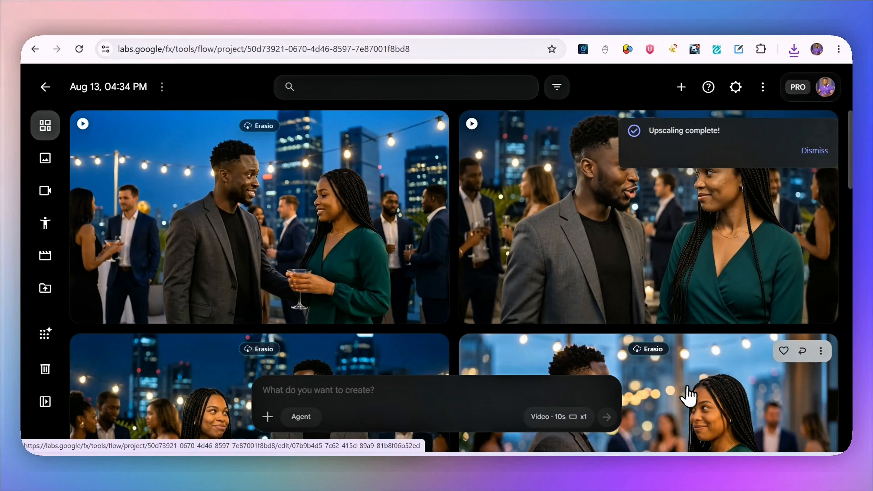
pyautogui.scroll(-3, 689, 395)
pyautogui.click(802, 249)
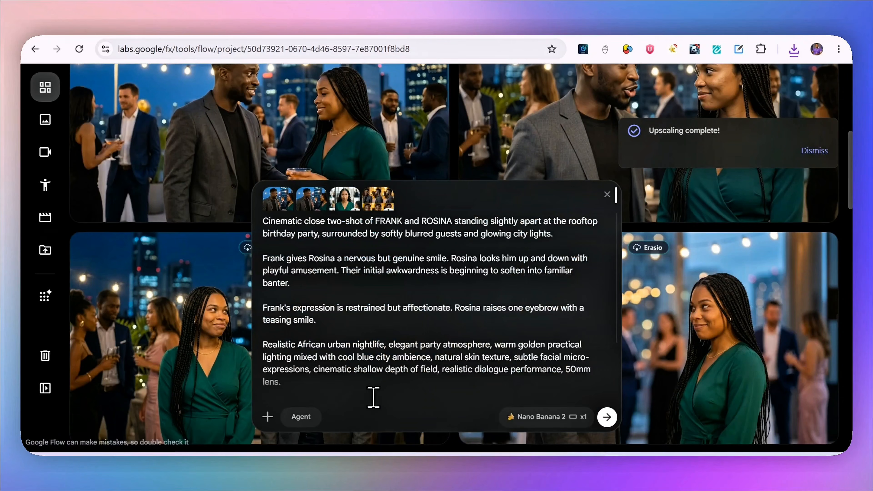
pyautogui.click(545, 417)
pyautogui.click(554, 257)
pyautogui.click(608, 417)
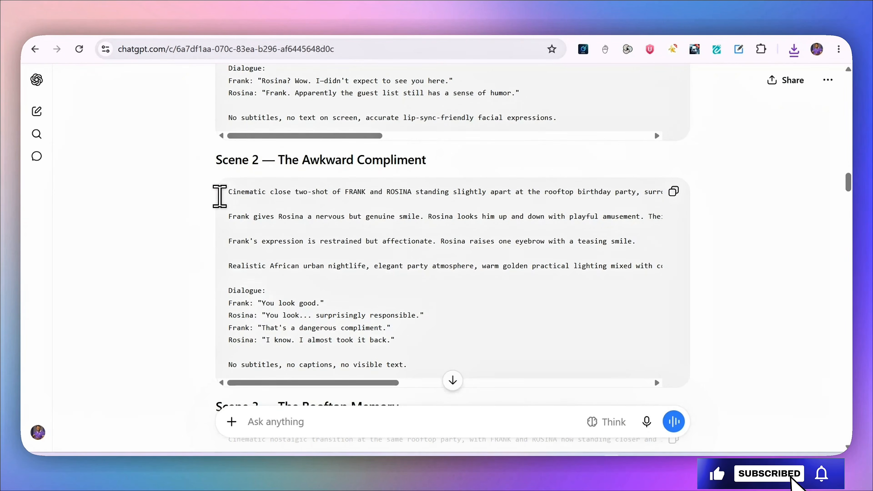
# - Copy the "Scene 3 — The Rooftop Memory" prompt from the ChatGPT conversation
pyautogui.scroll(-5, 219, 196)
pyautogui.scroll(-2, 220, 195)
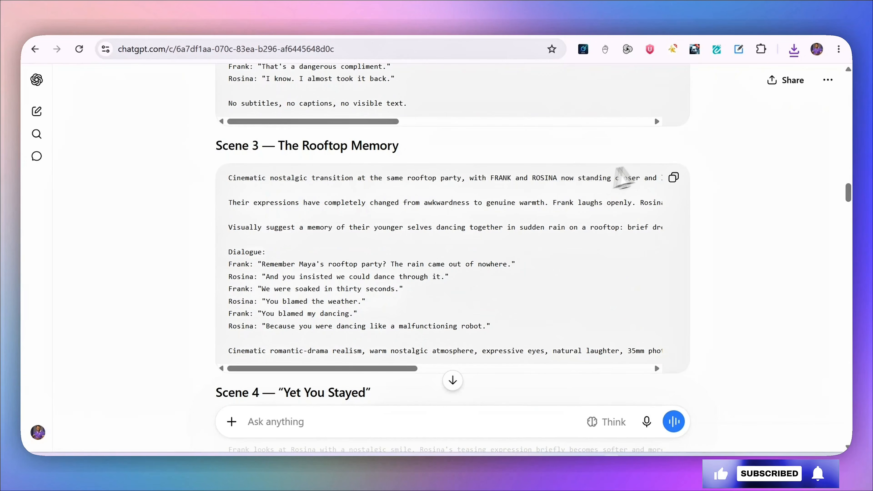
pyautogui.click(674, 179)
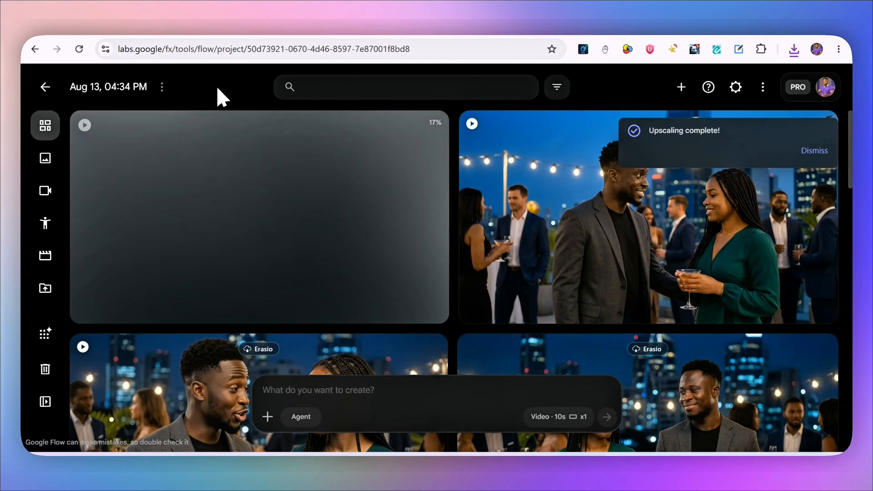
# - Play the newly generated Scene 2 clip of Frank and Rosina to review it, and return to the project gallery
pyautogui.scroll(-5, 550, 228)
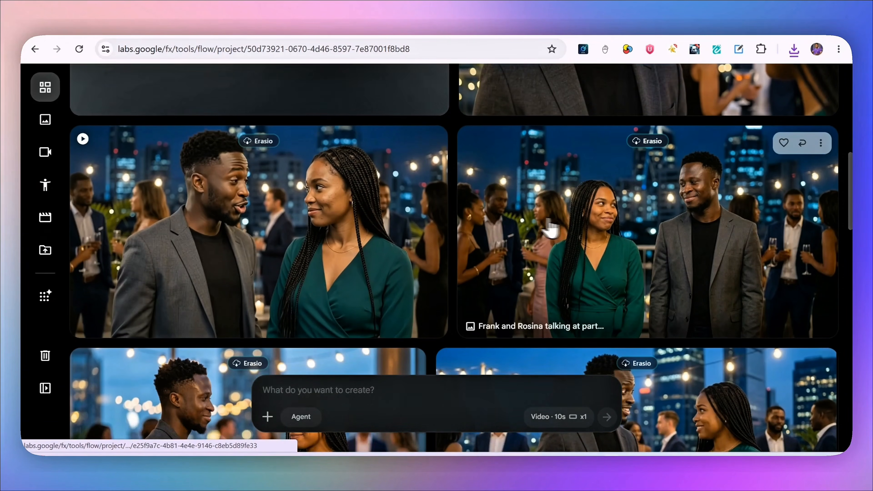
pyautogui.scroll(-3, 481, 223)
pyautogui.scroll(8, 447, 192)
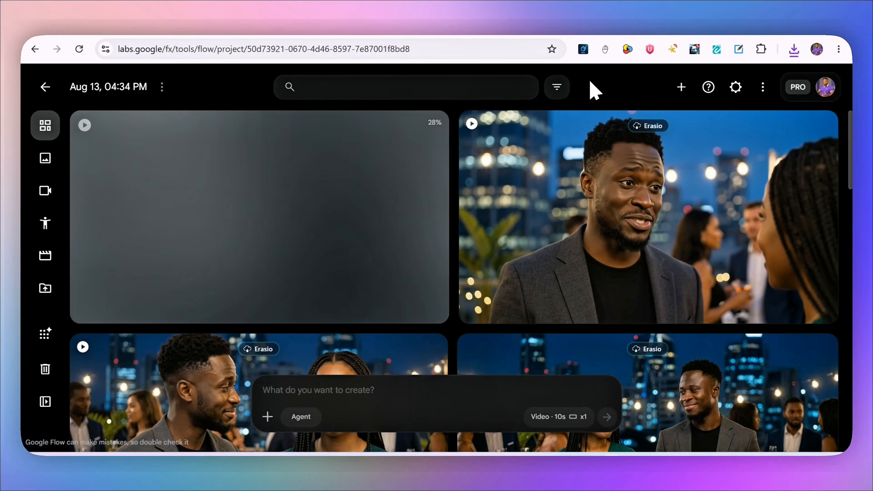
pyautogui.click(282, 214)
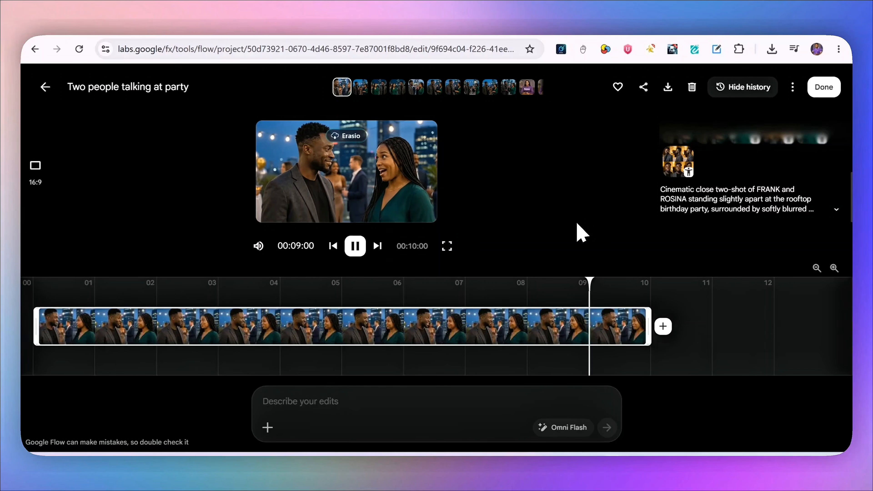
pyautogui.click(825, 87)
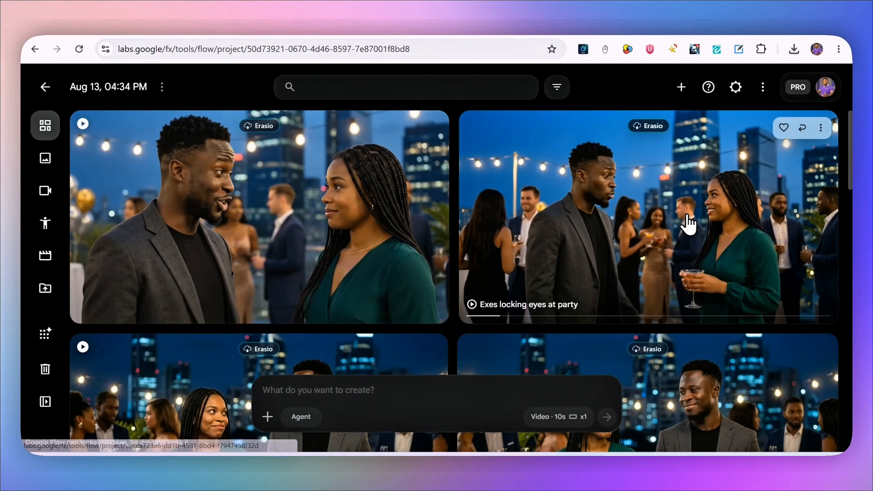
# - Download the "Two people talking at party" clip as a 1080p upscaled video
pyautogui.click(432, 127)
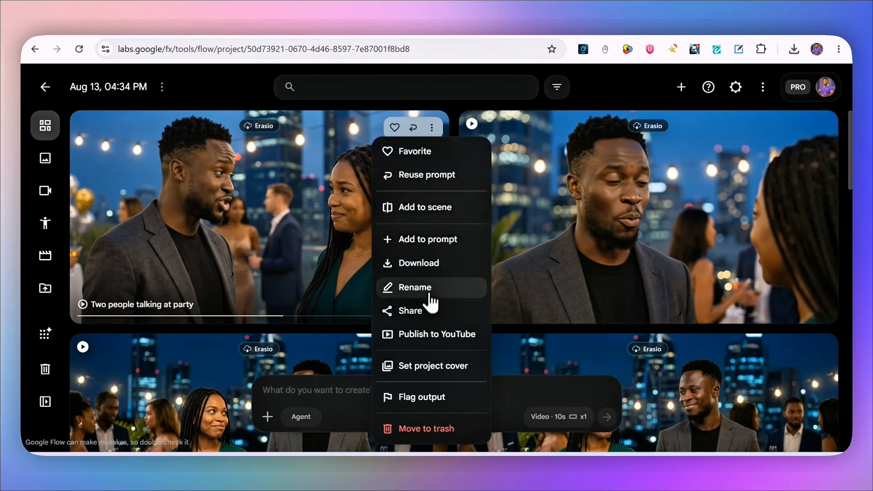
pyautogui.moveTo(419, 263)
pyautogui.click(516, 348)
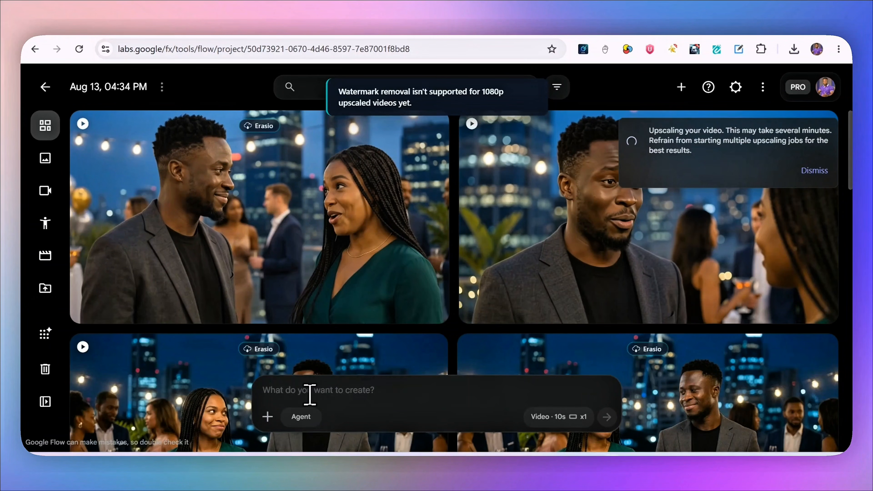
# - Paste the Scene 3 prompt into the creation box with the Frank, Rosina and scene reference images attached
pyautogui.click(288, 390)
pyautogui.hotkey('ctrl', 'v')
pyautogui.scroll(3, 321, 354)
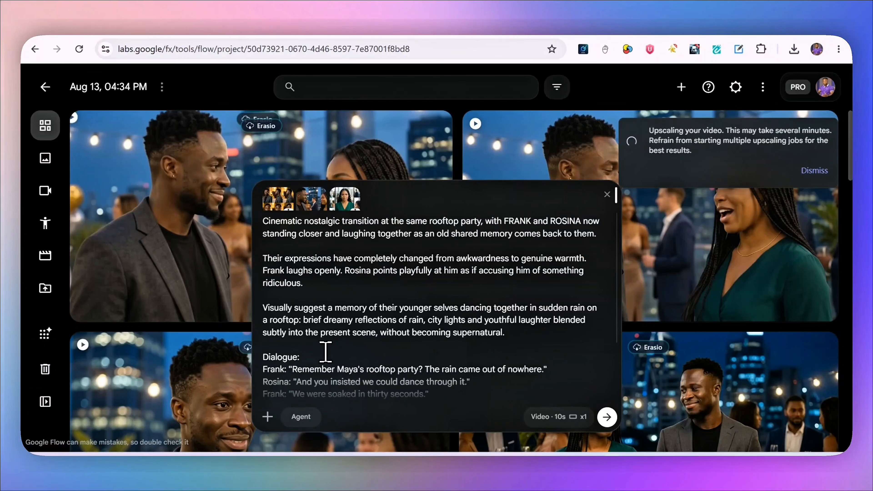
# - Set the Scene 3 prompt to generate x4 images with Nano Banana 2 and run the generation
pyautogui.click(563, 417)
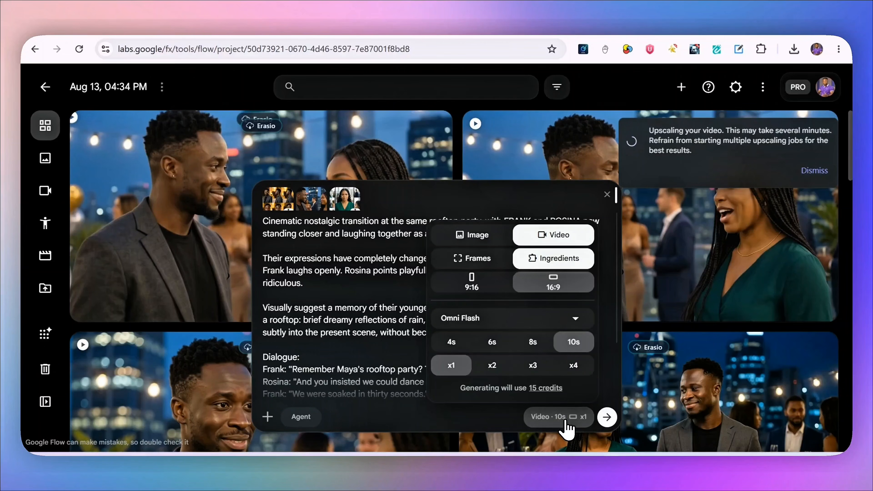
pyautogui.click(488, 242)
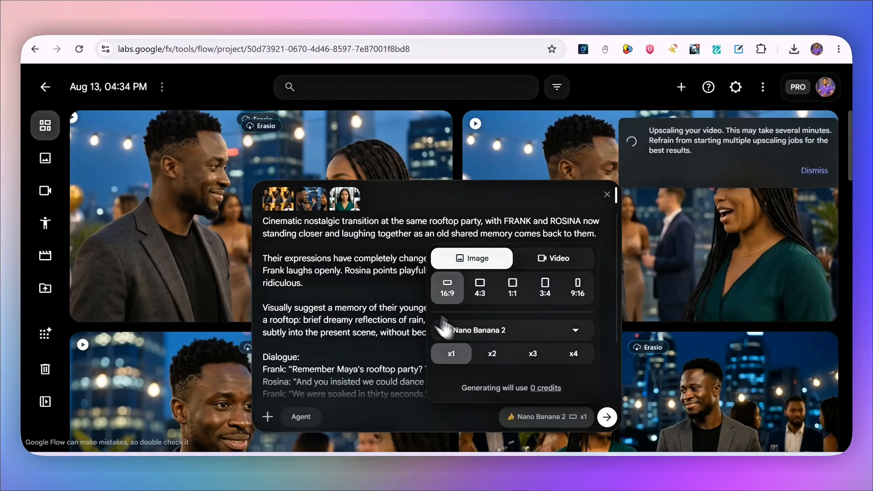
pyautogui.click(501, 357)
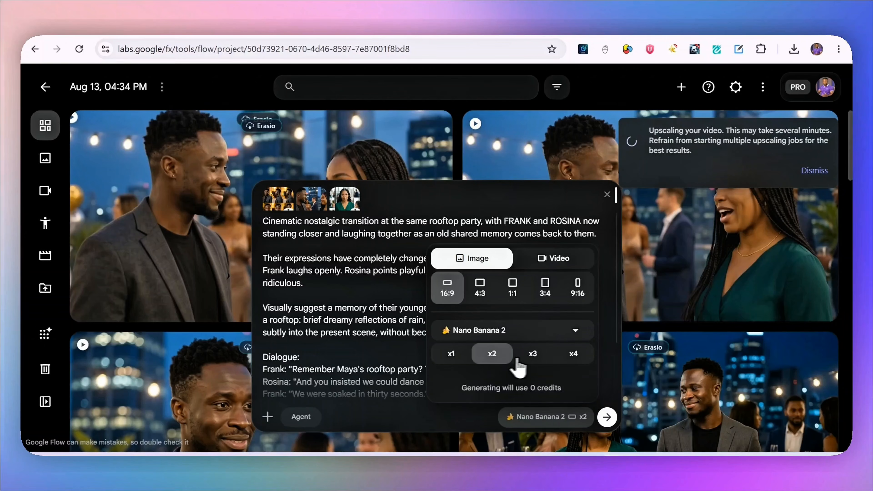
pyautogui.click(573, 356)
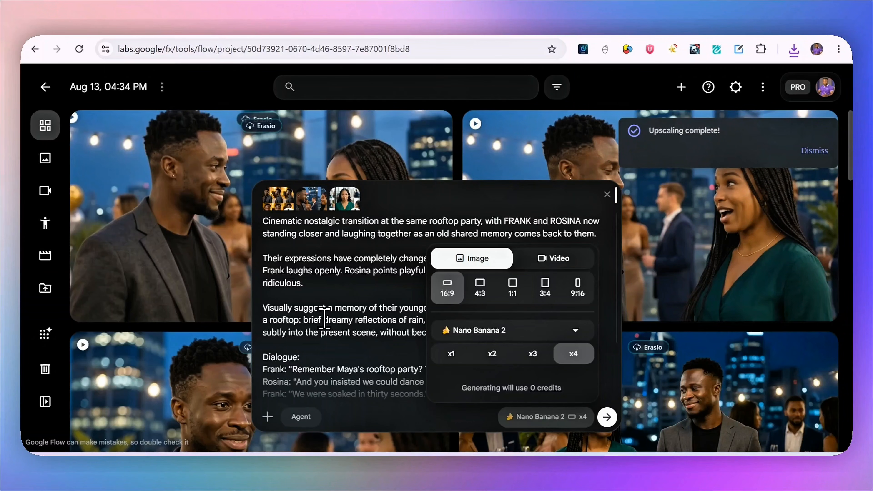
pyautogui.click(606, 416)
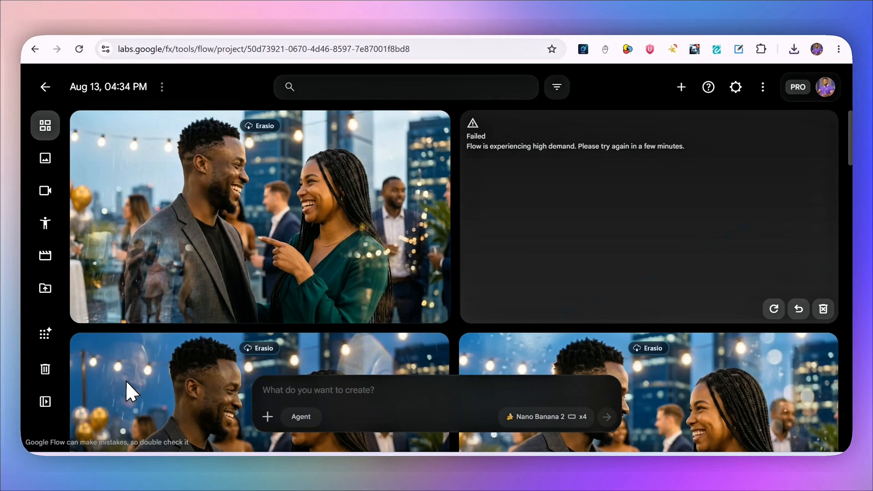
# - Add the first "Frank and Rosina laughing together" image to the prompt and paste the Scene 3 text, using "Clara's rooftop party" in Frank's opening line
pyautogui.scroll(-5, 390, 295)
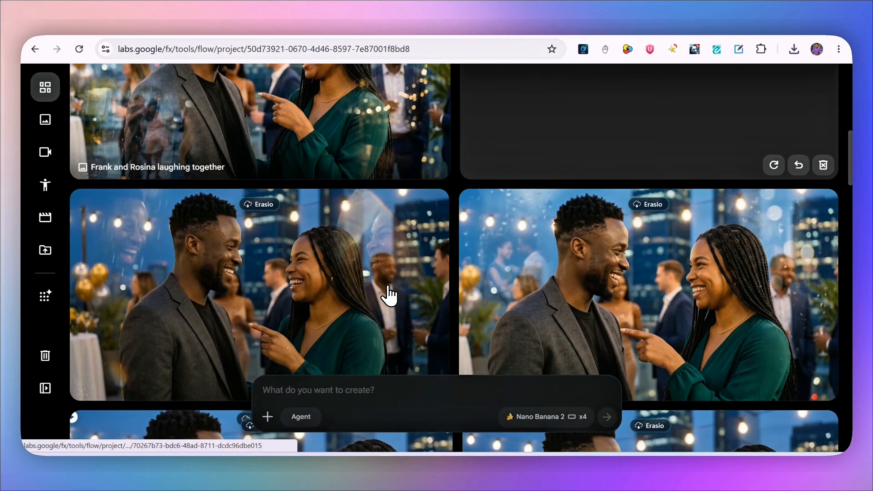
pyautogui.scroll(5, 389, 294)
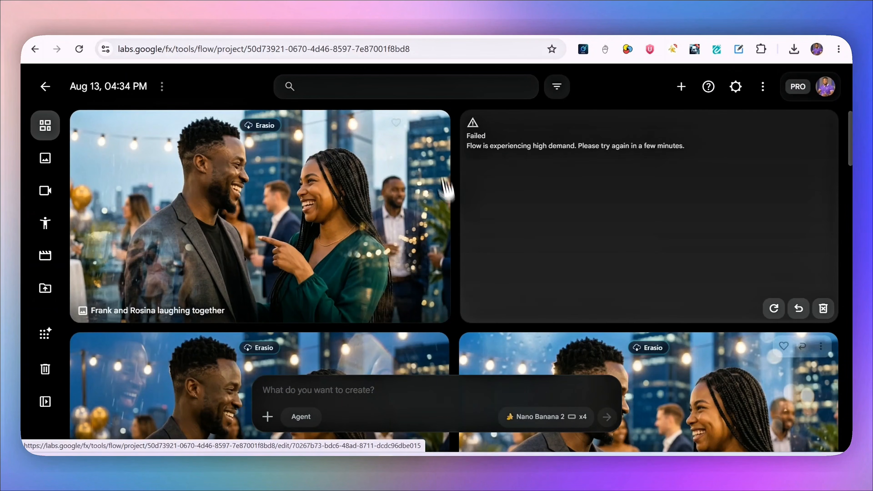
pyautogui.click(433, 127)
pyautogui.scroll(-4, 563, 292)
pyautogui.scroll(4, 446, 156)
pyautogui.click(433, 127)
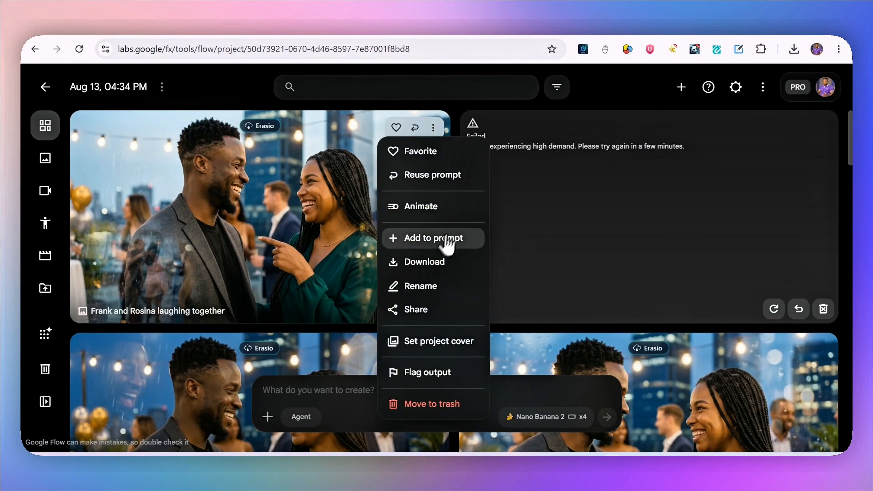
pyautogui.click(444, 238)
pyautogui.click(331, 390)
pyautogui.hotkey('ctrl', 'v')
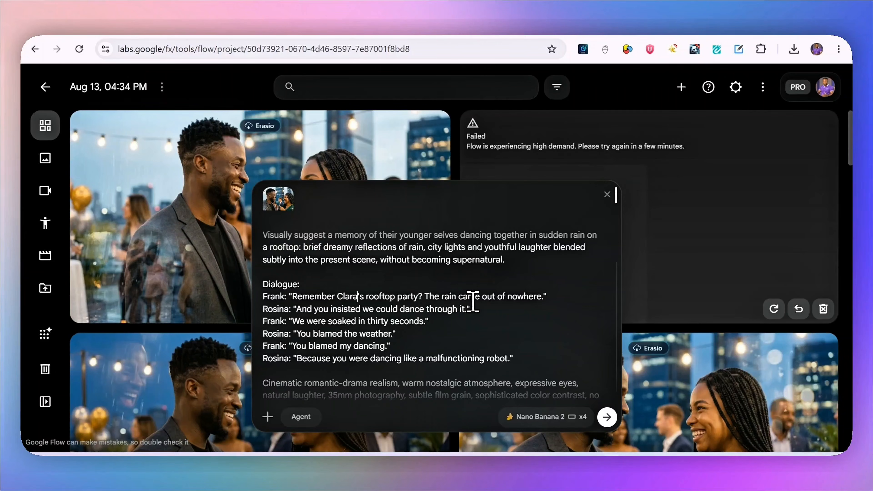
# - Switch the Scene 3 prompt to a 10s Video with x1 output, check its dialogue lines and generate the clip
pyautogui.click(550, 416)
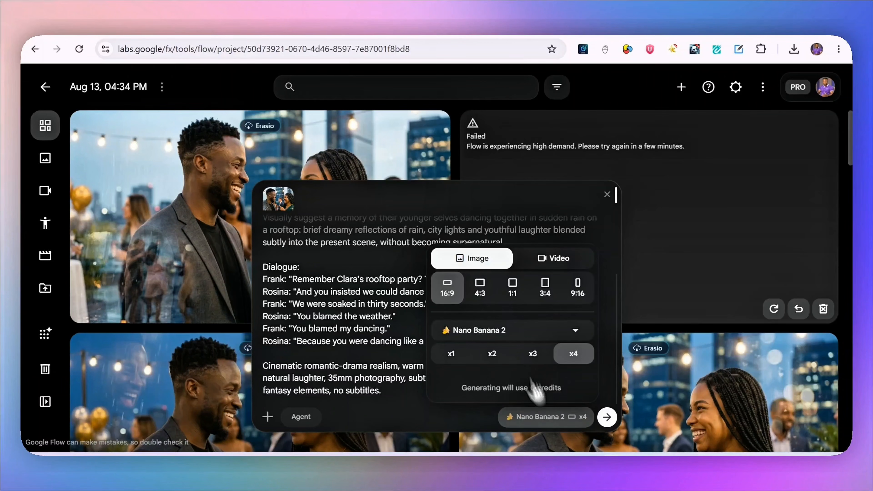
pyautogui.click(551, 264)
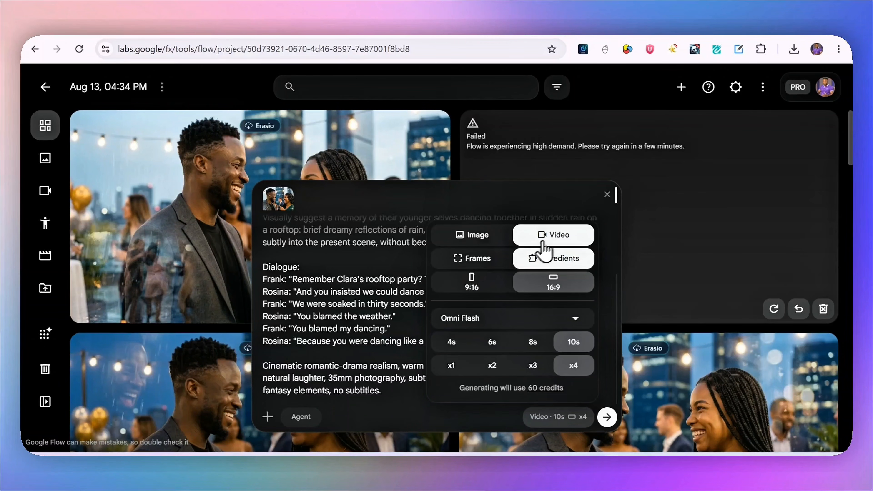
pyautogui.click(450, 366)
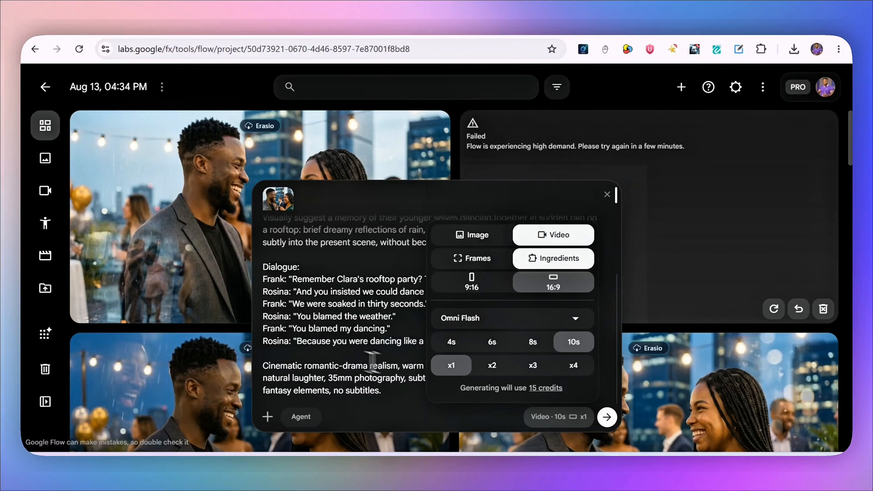
pyautogui.click(349, 352)
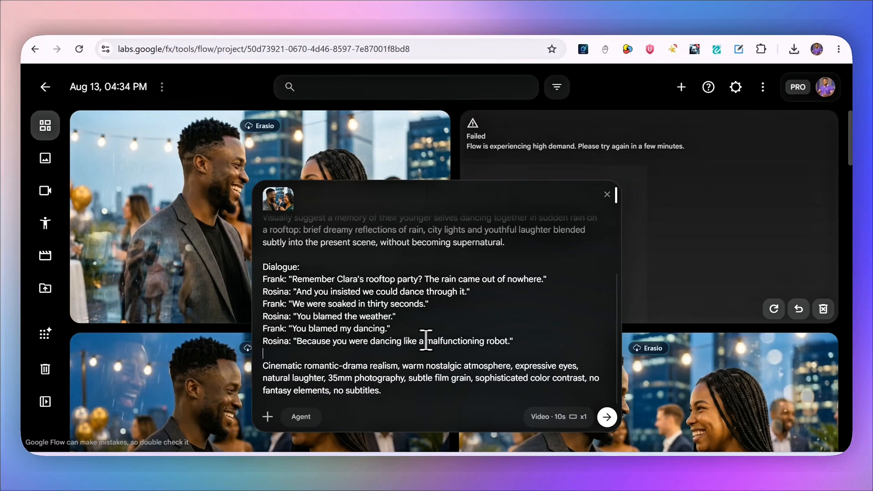
pyautogui.moveTo(263, 279); pyautogui.dragTo(535, 341)
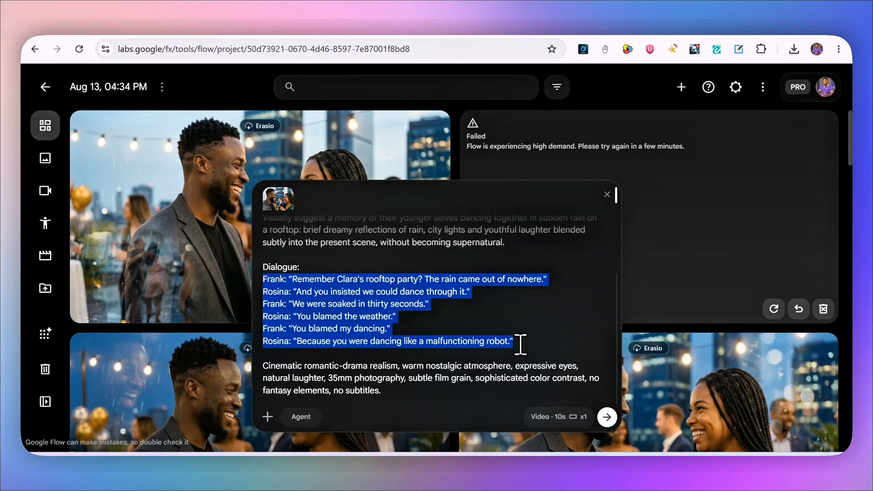
pyautogui.click(608, 417)
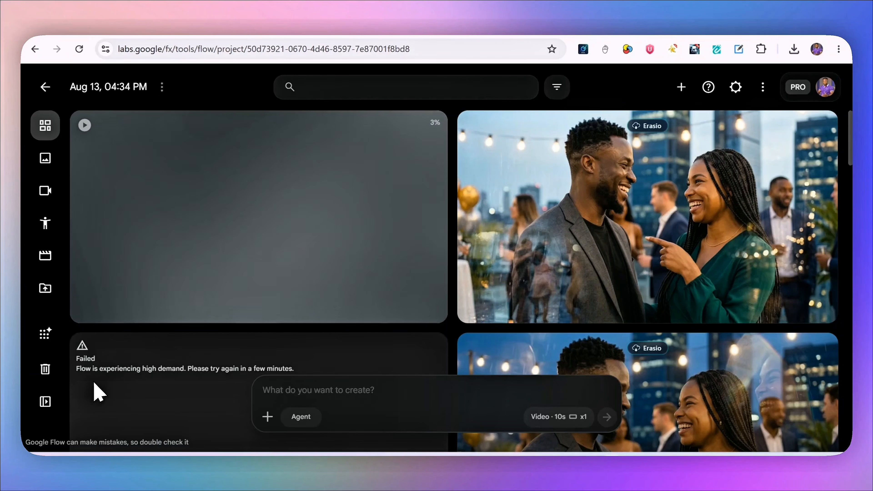
pyautogui.scroll(-10, 444, 306)
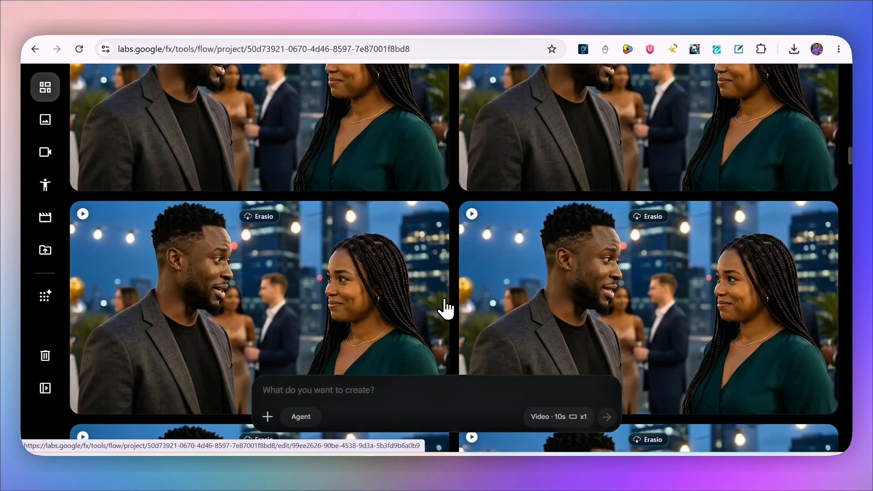
pyautogui.scroll(-5, 446, 308)
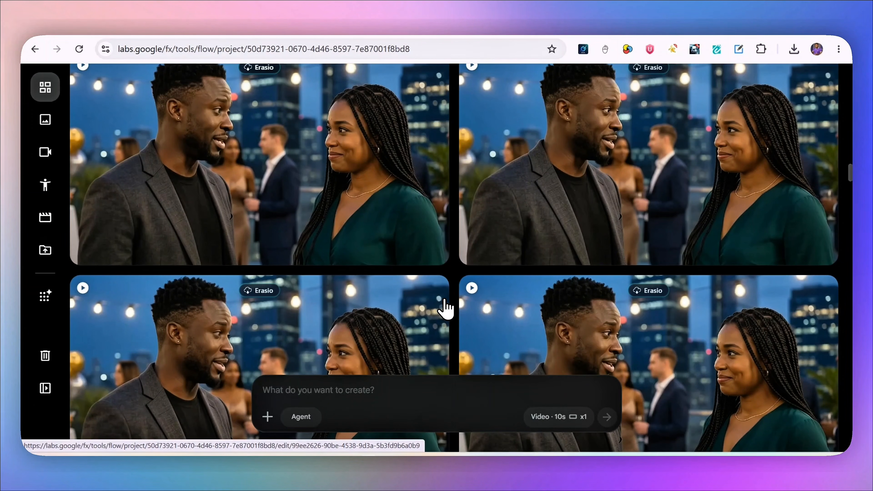
pyautogui.scroll(-6, 445, 308)
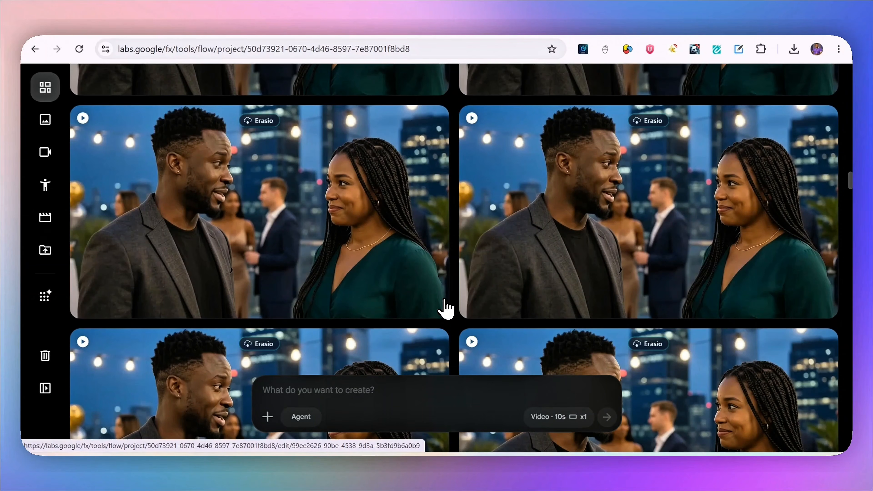